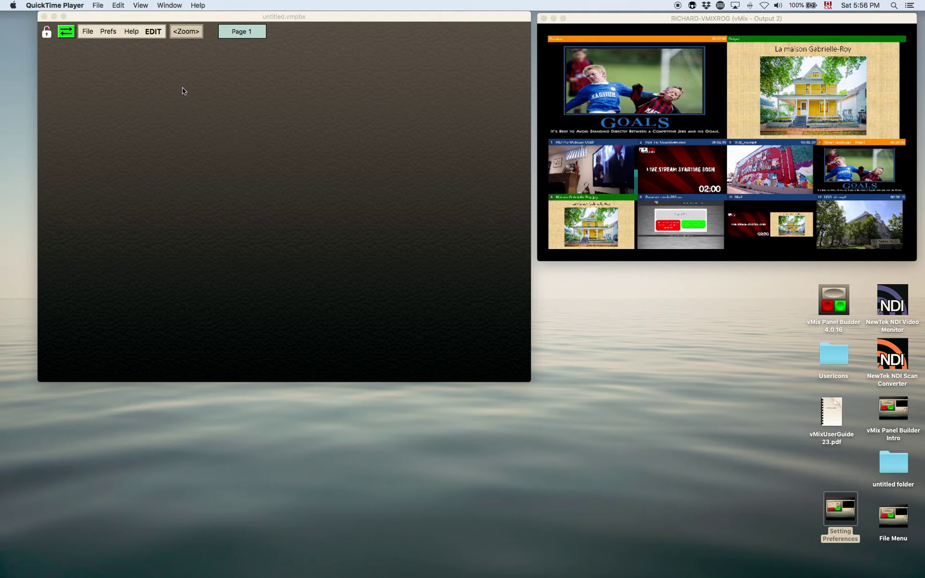
Enter edit mode and dock the Info window to the right of the empty canvas.
left_click(154, 32)
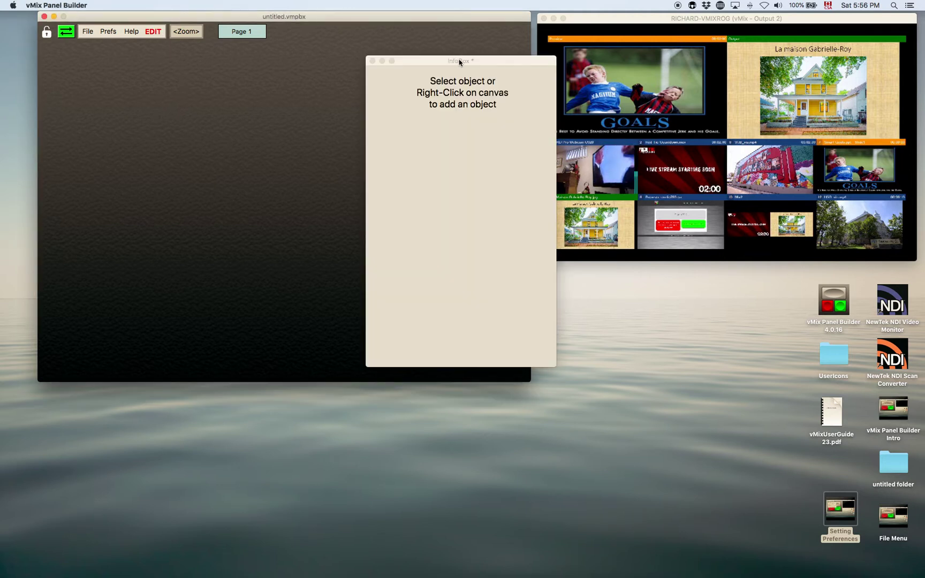
left_click_drag(460, 61, 599, 71)
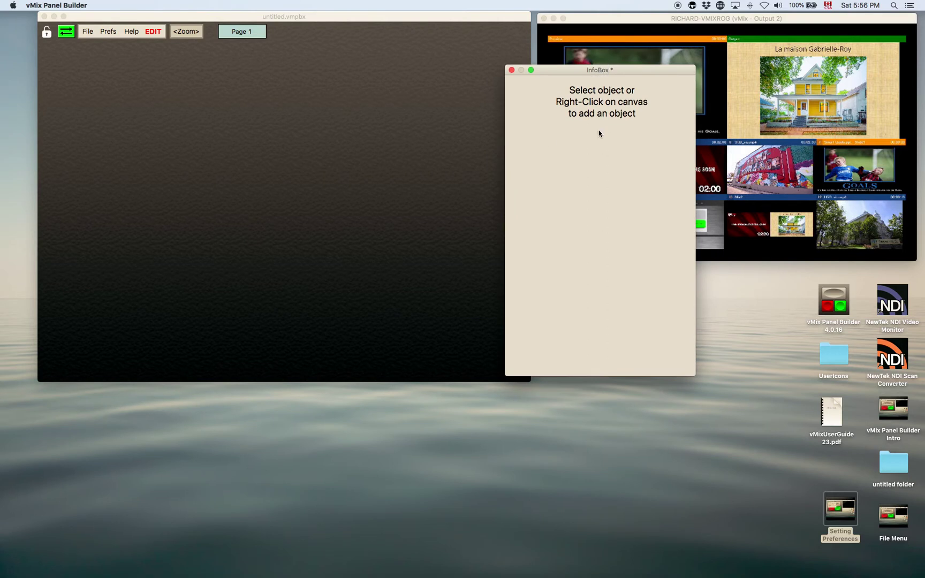
Add a green coloured button near the canvas's upper left.
right_click(159, 160)
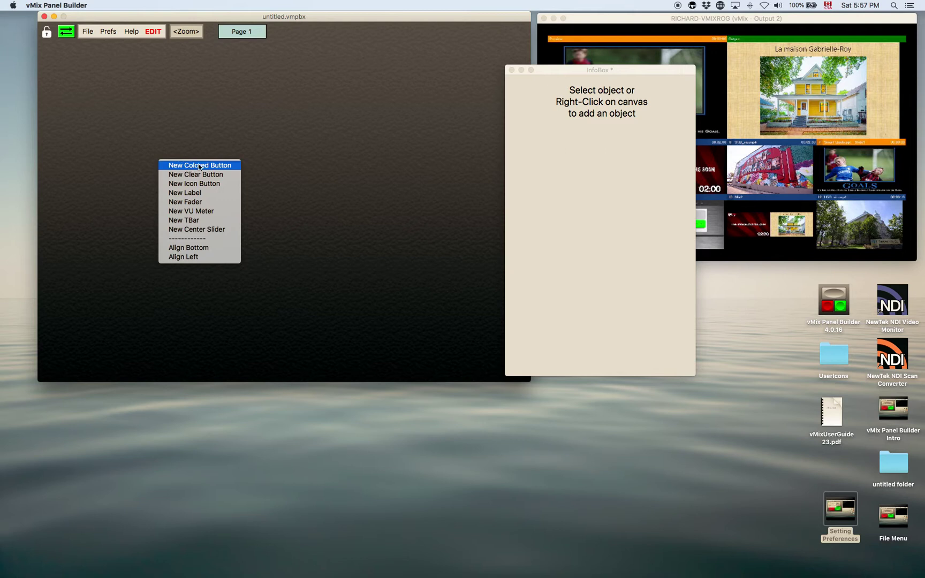
left_click(199, 166)
left_click(145, 201)
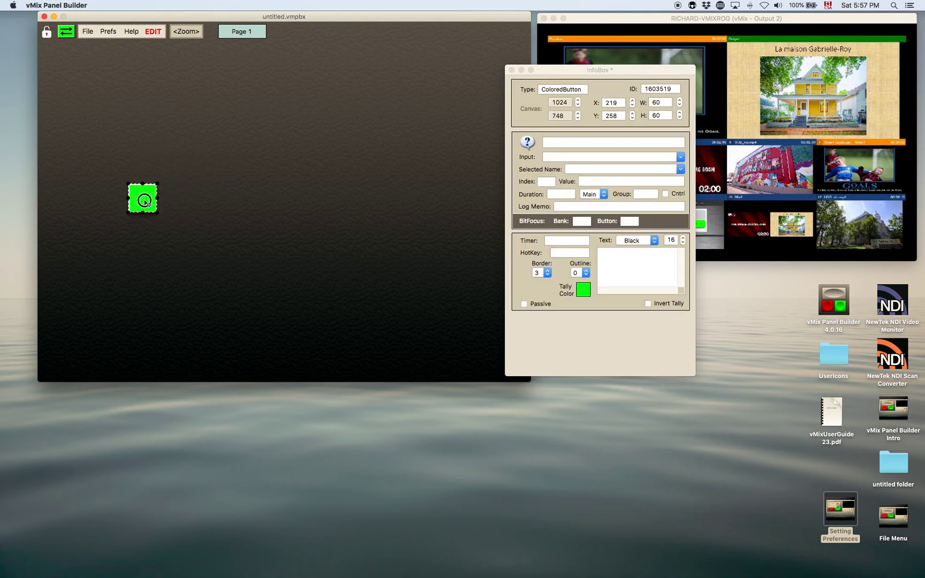
left_click_drag(146, 204, 159, 162)
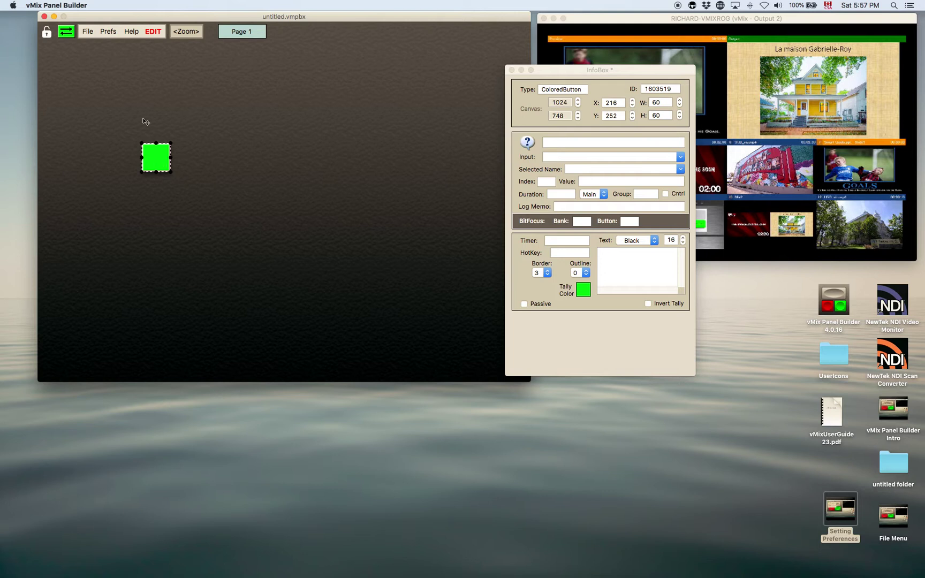
Check the default size in Prefs, then resize the green button to 72×68 at X 188, Y 244.
left_click(108, 32)
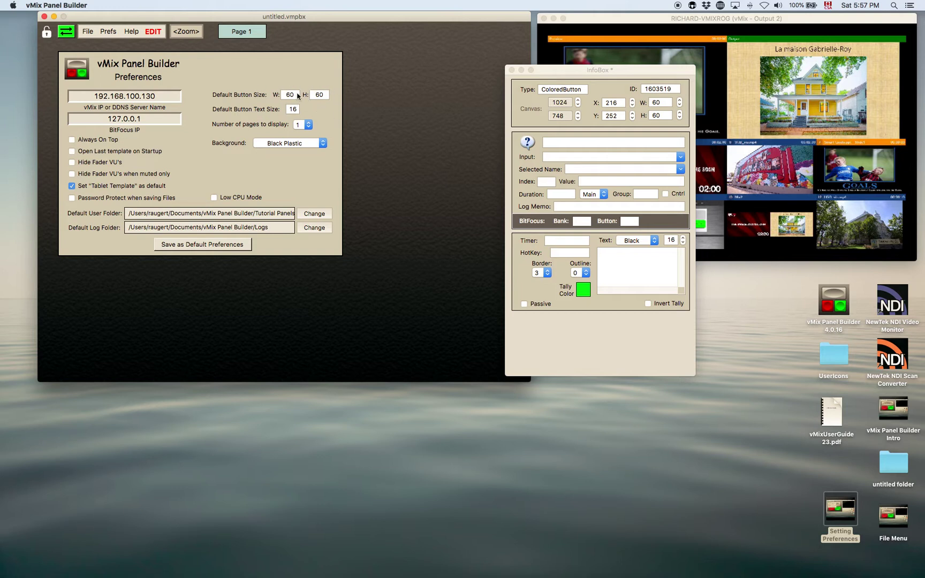
left_click(108, 34)
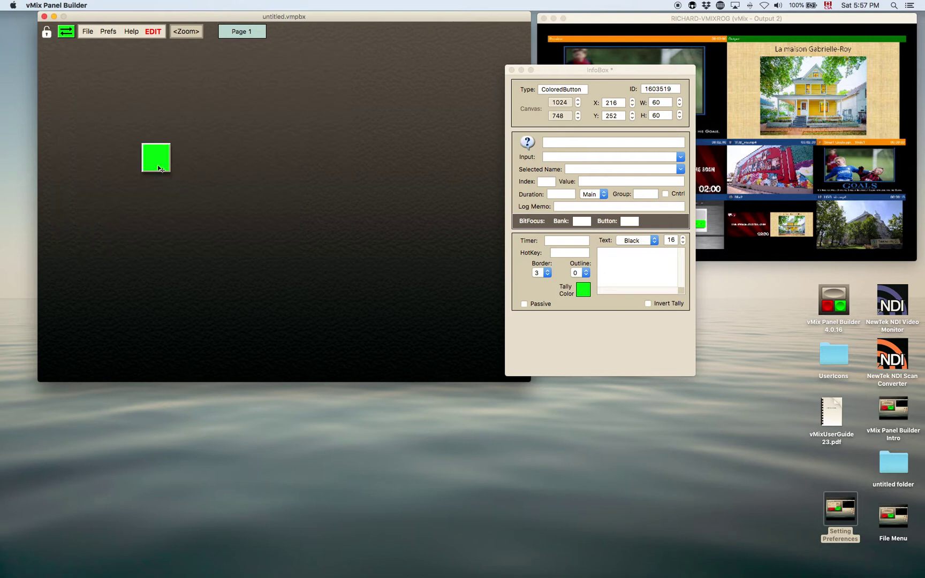
left_click_drag(160, 169, 222, 252)
left_click_drag(190, 212, 169, 132)
left_click_drag(194, 165, 145, 153)
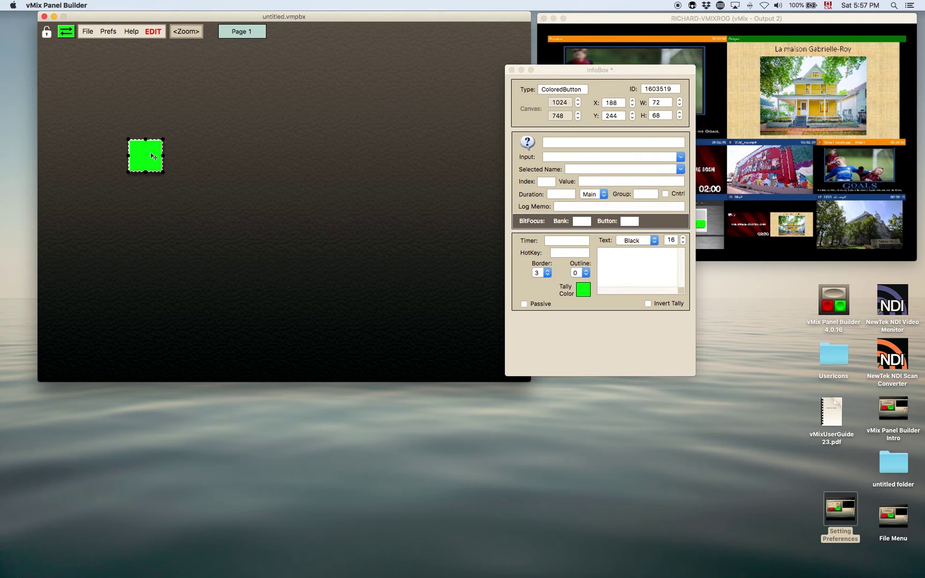
right_click(152, 156)
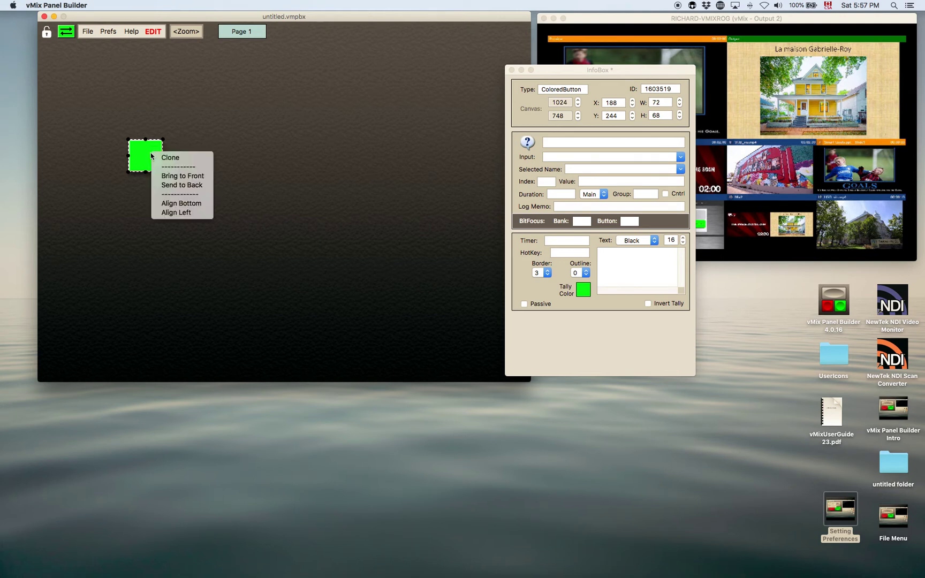
Clone the green button repeatedly until seven identical buttons form a horizontal row.
left_click(162, 154)
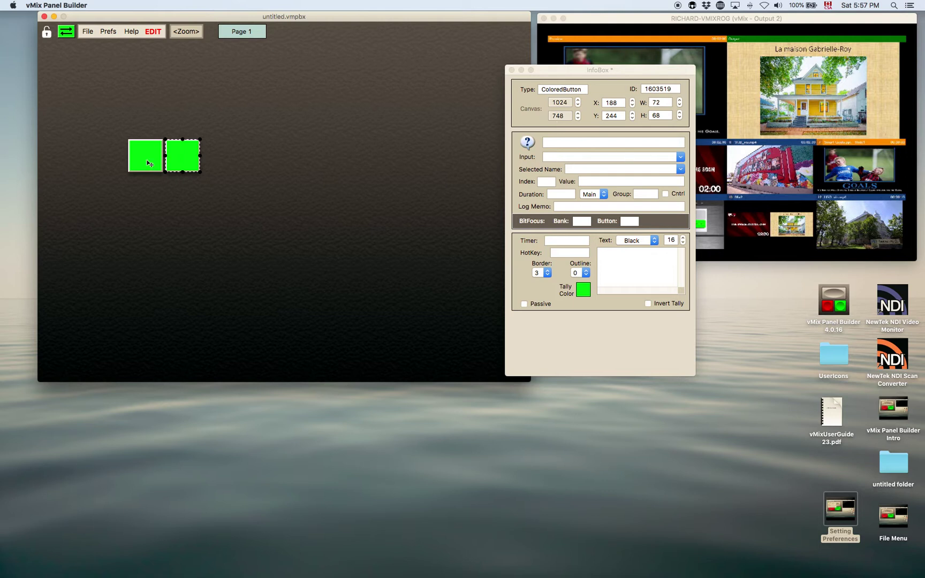
left_click(183, 163)
key("super+d")
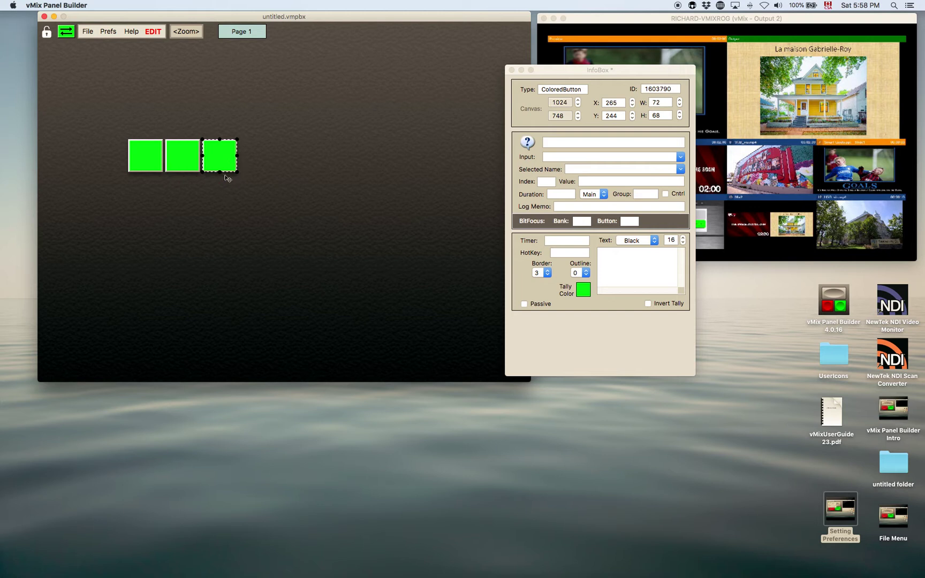
key("super+d")
key("super+d")
key("super+d")
key("super+d")
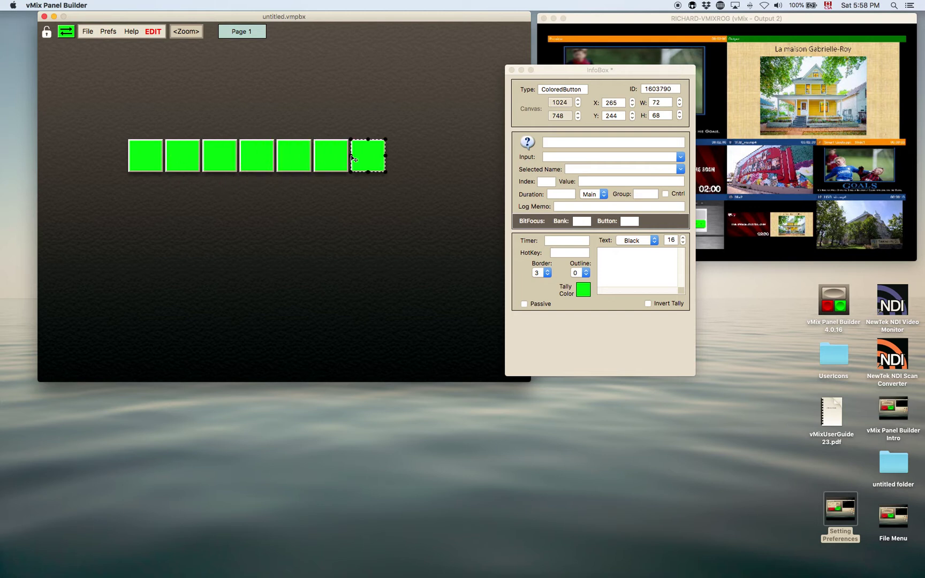
Move the row of seven green buttons toward the top left.
left_click_drag(99, 115, 440, 187)
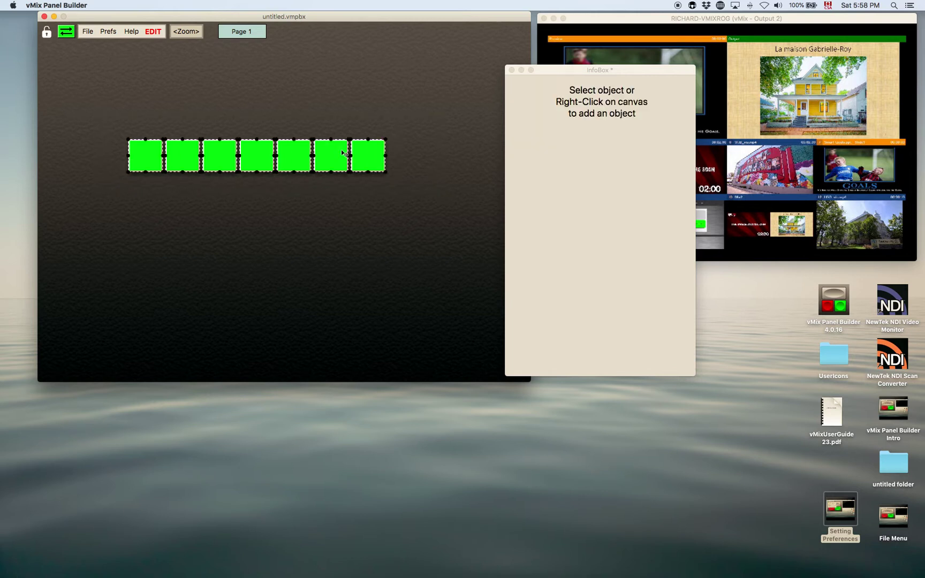
left_click_drag(355, 153, 310, 127)
left_click(278, 169)
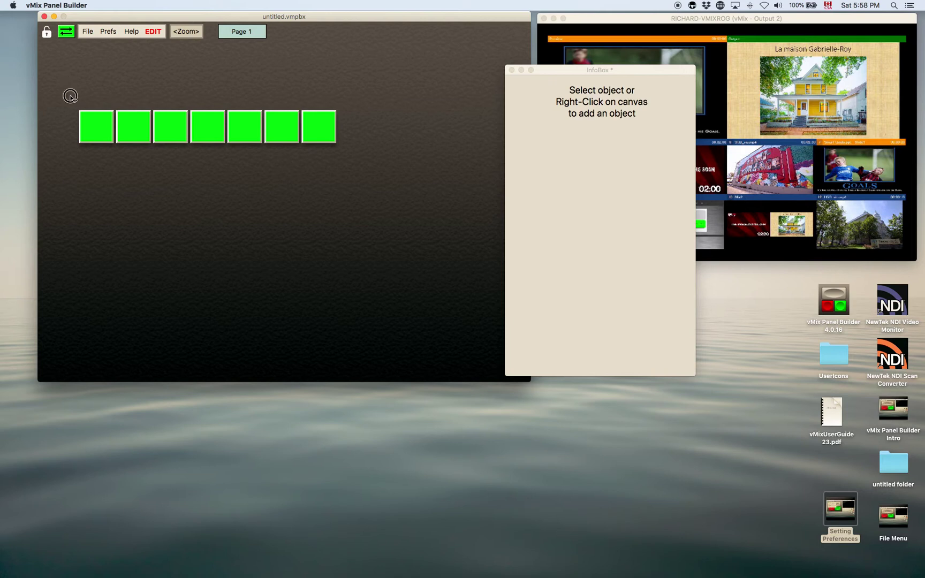
Clone the row into a second row beneath, then delete all fourteen buttons.
left_click_drag(70, 96, 355, 160)
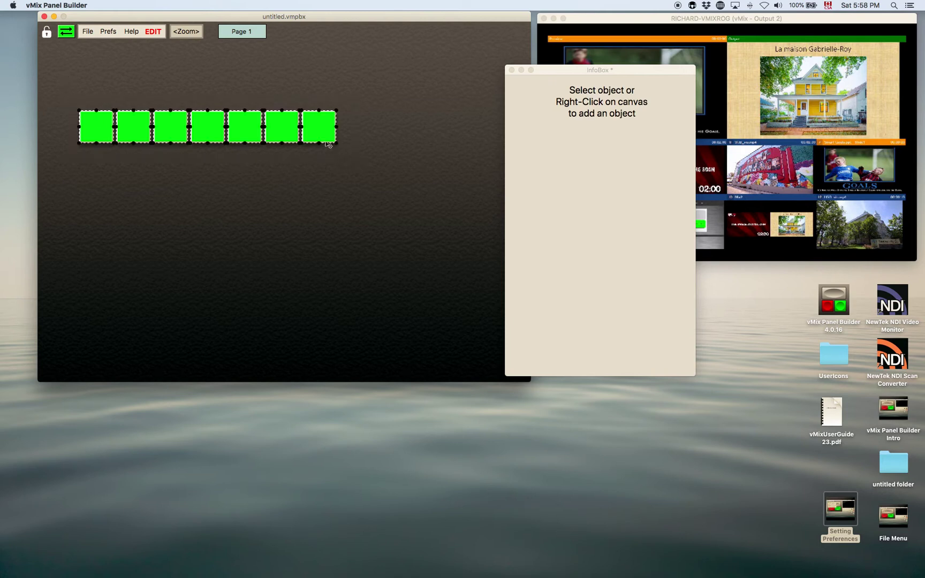
right_click(246, 129)
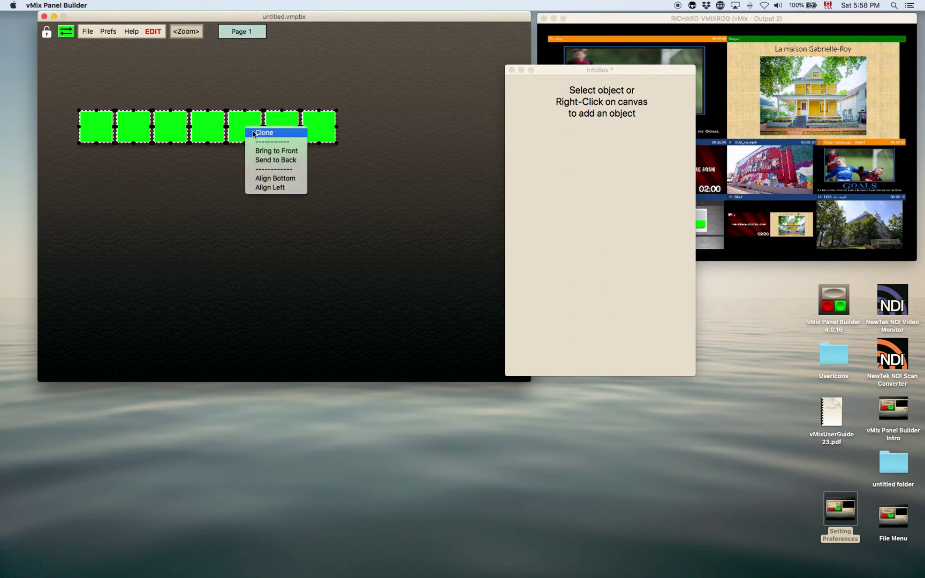
left_click(254, 133)
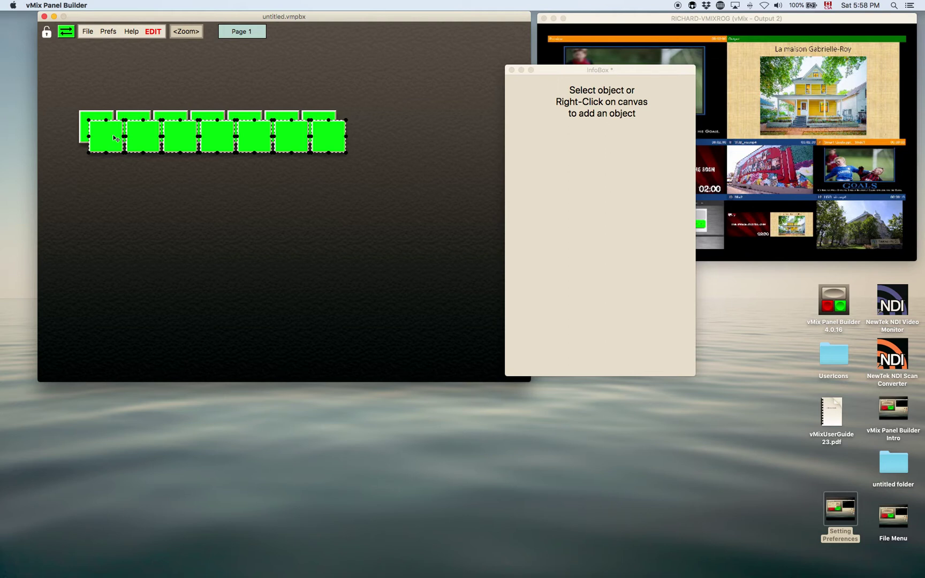
mouse_move(116, 139)
left_mouse_down()
mouse_move(102, 213)
mouse_move(103, 171)
left_mouse_up()
left_click(122, 224)
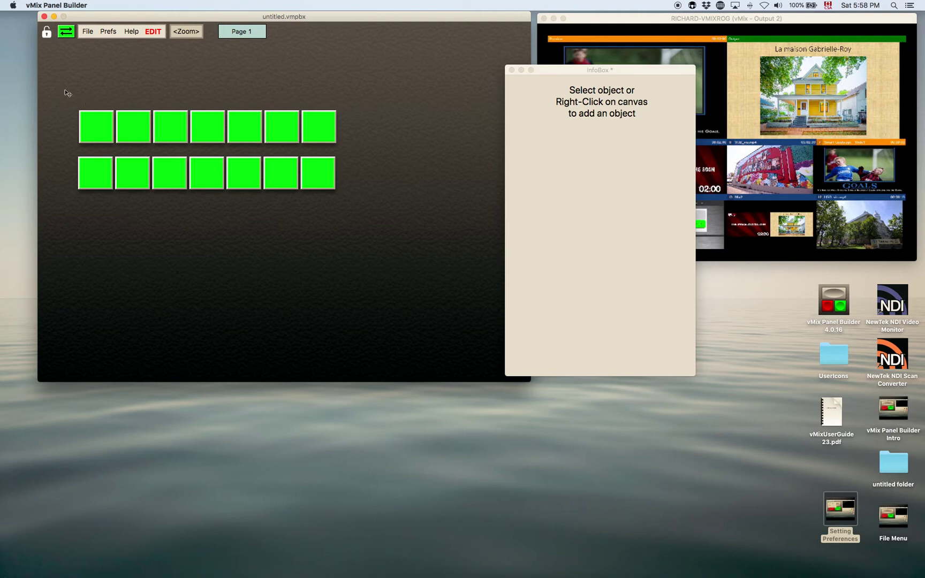
left_click_drag(65, 90, 379, 208)
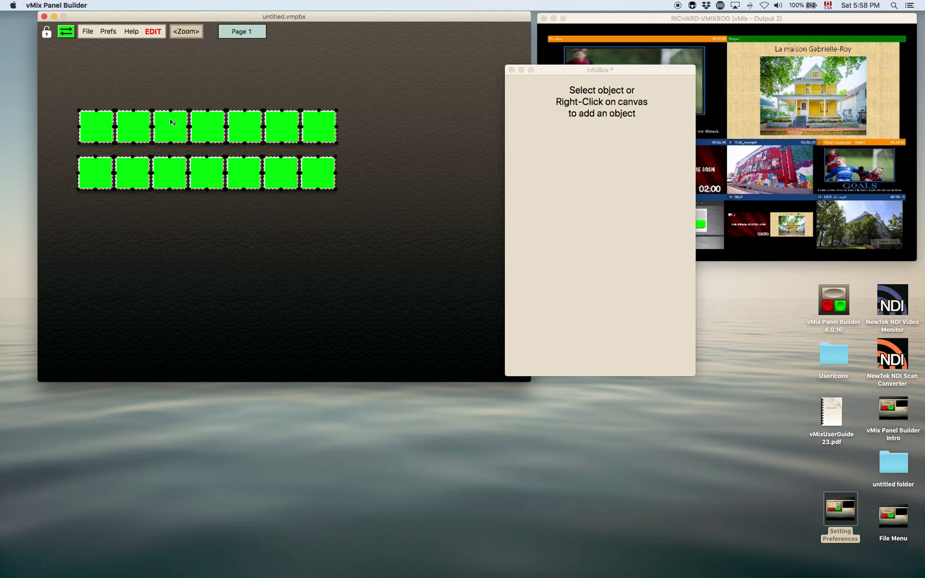
key("Delete")
Add an icon button with the CutDirect function on the HD Pro Webcam C920 input.
right_click(154, 113)
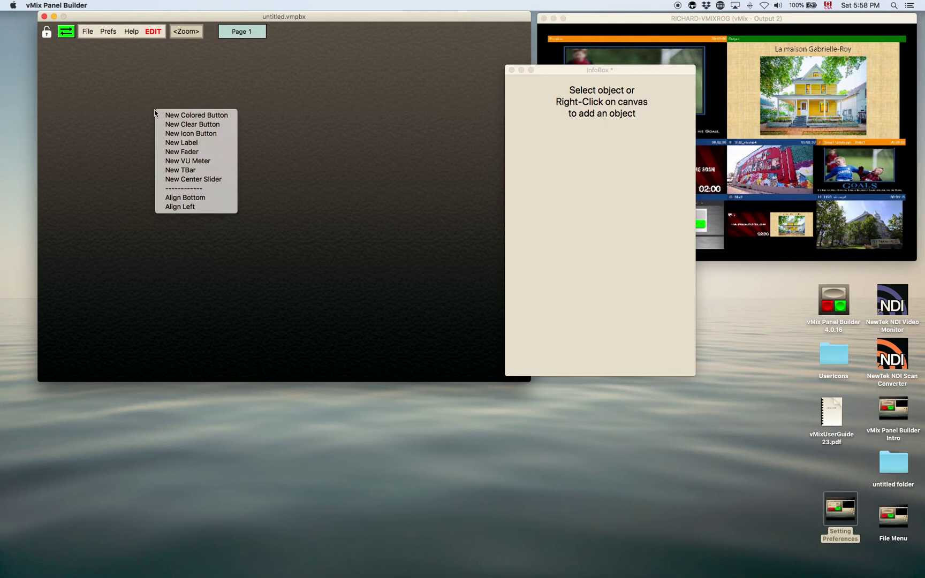
left_click(208, 137)
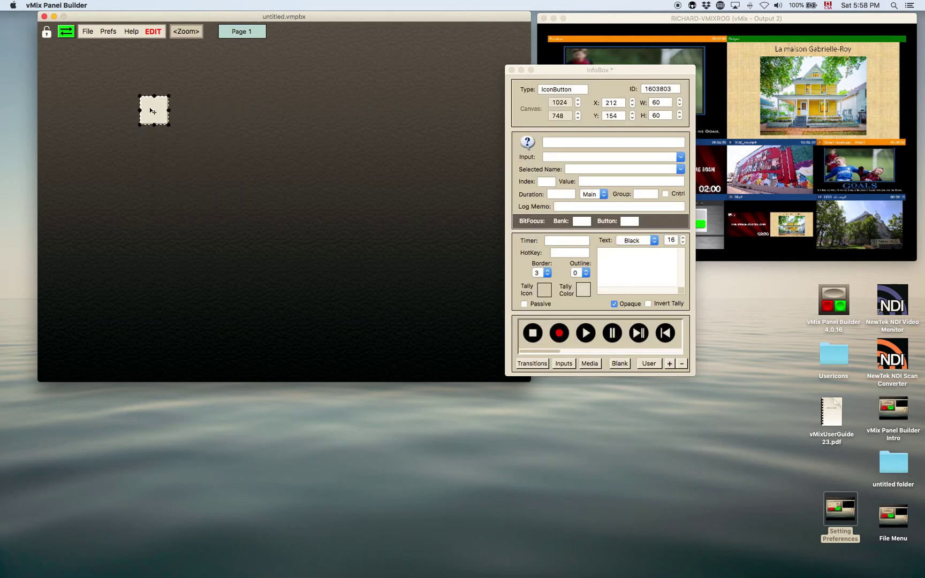
left_click_drag(154, 110, 134, 146)
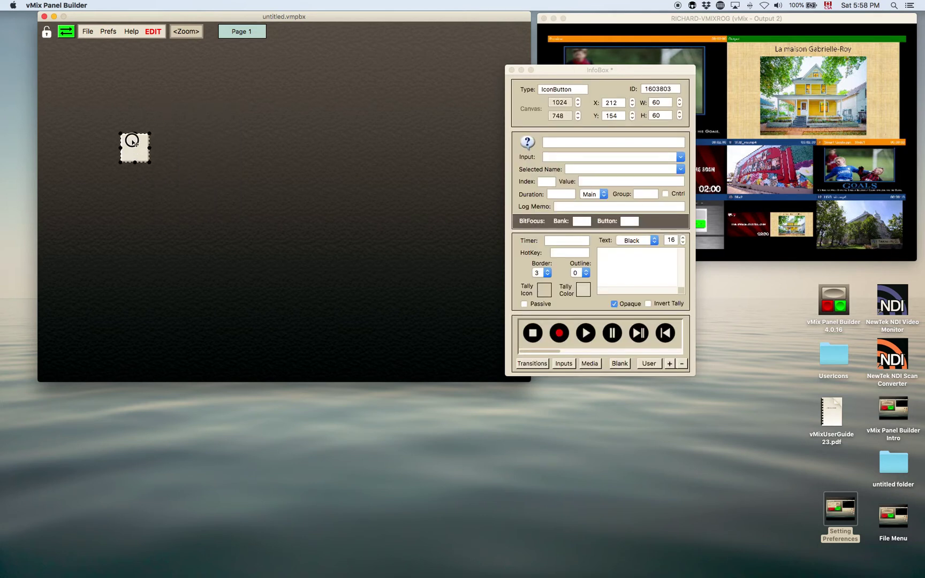
left_click(528, 143)
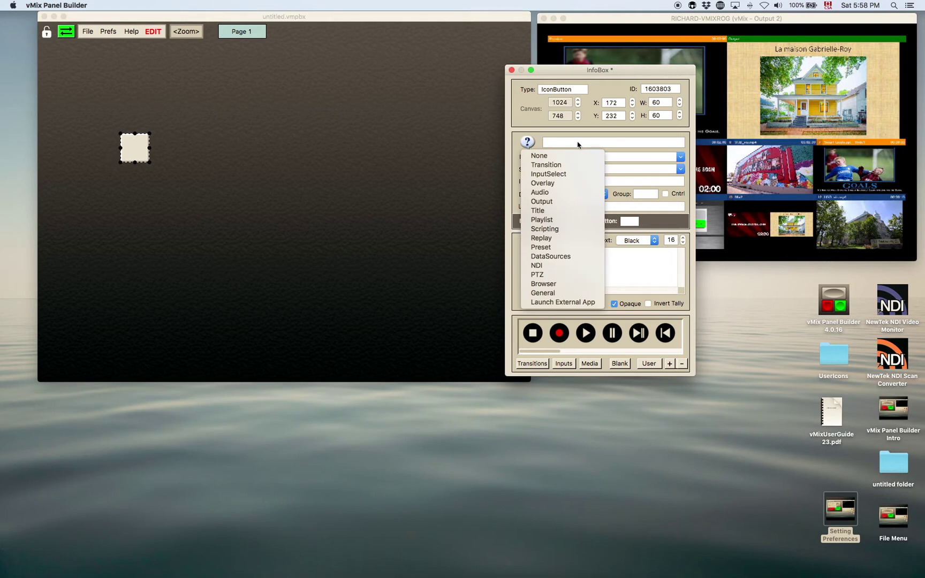
left_click(560, 167)
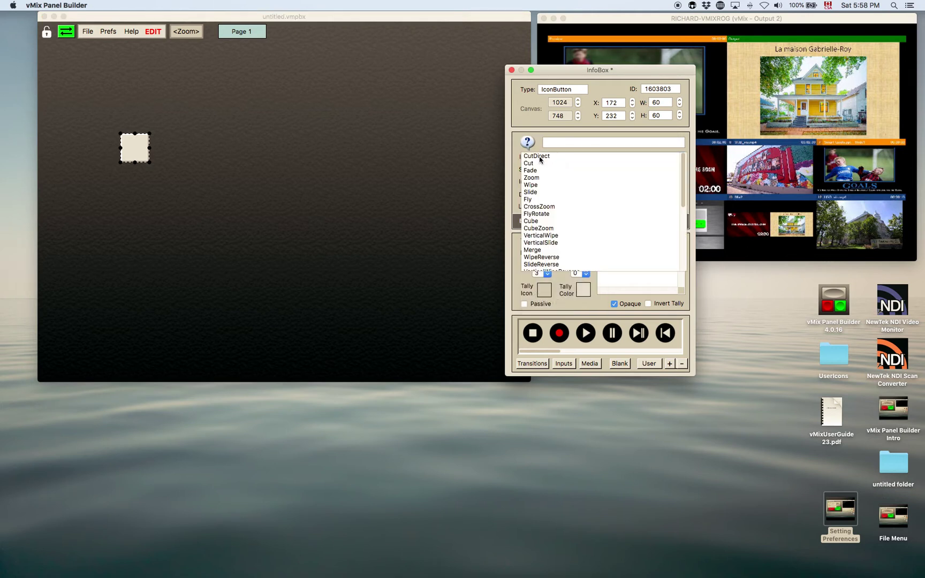
left_click(542, 160)
left_click(680, 157)
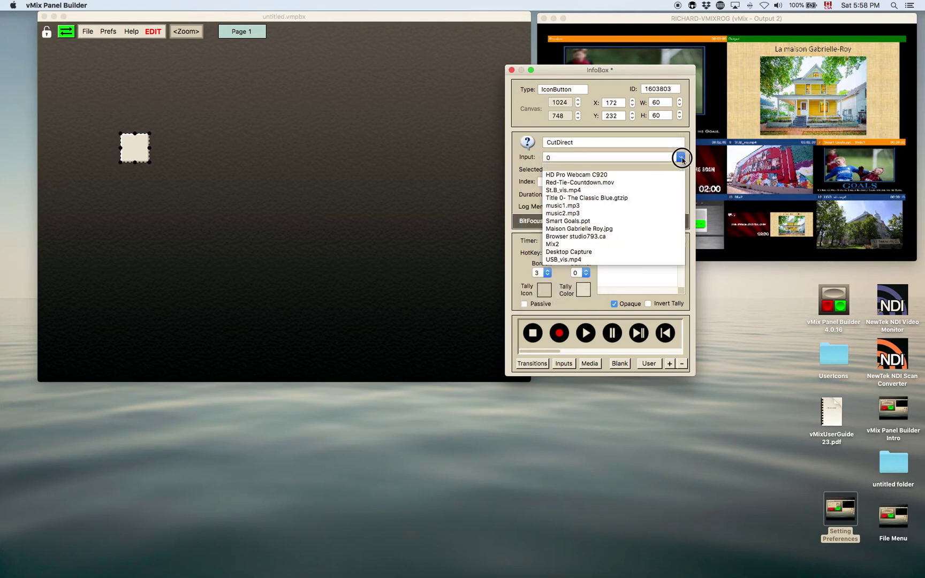
left_click(605, 176)
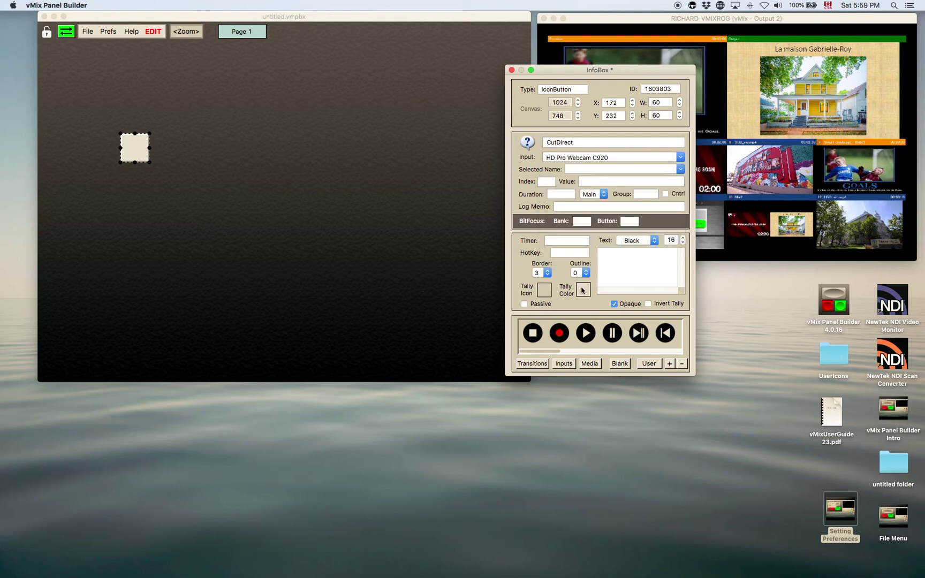
Set the icon button's tally colour to Maraschino red.
left_click(583, 289)
left_click(562, 437)
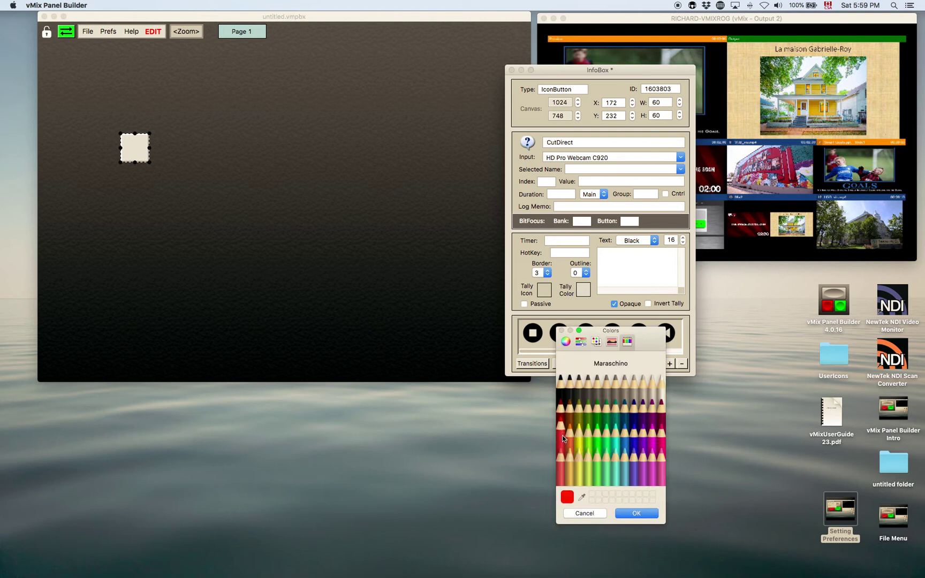
left_click(632, 513)
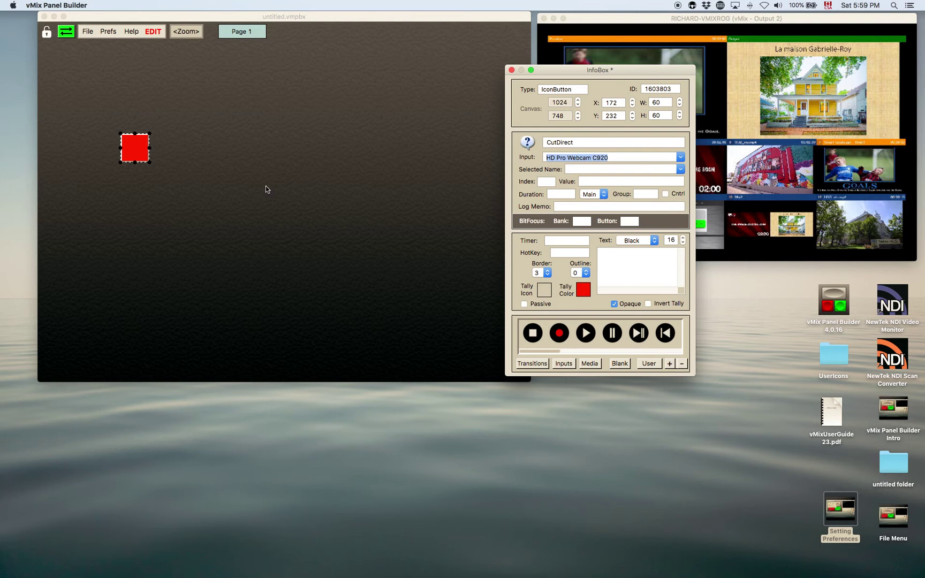
Move the red button to X 160, Y 220 and duplicate it into a row of five.
left_click_drag(124, 150, 118, 144)
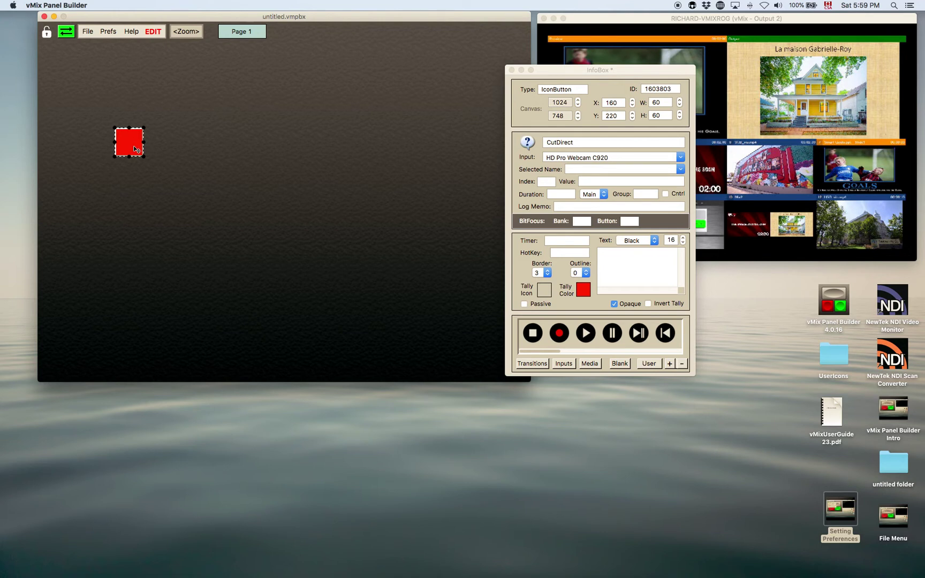
key("super+d")
key("super+d")
key("super+d")
key("super+d")
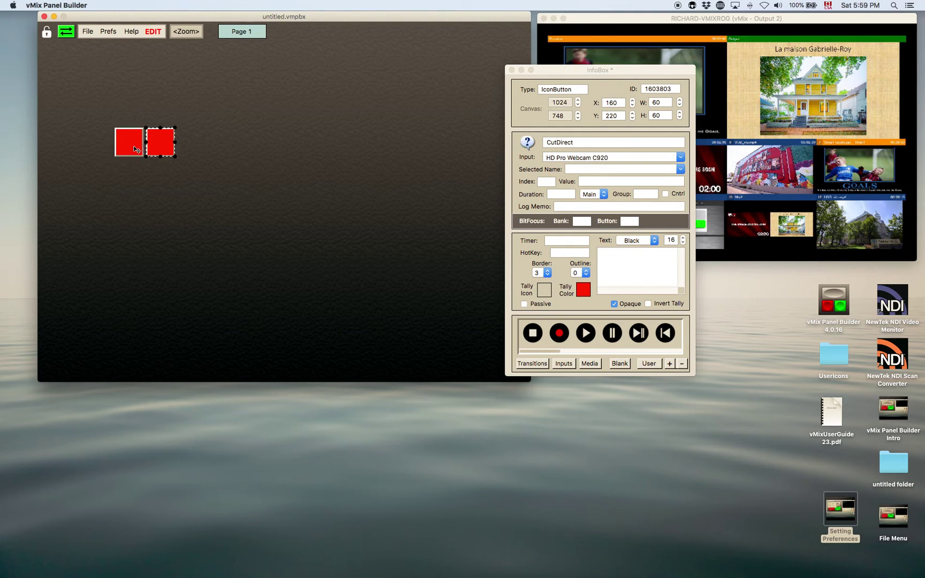
left_click(221, 140)
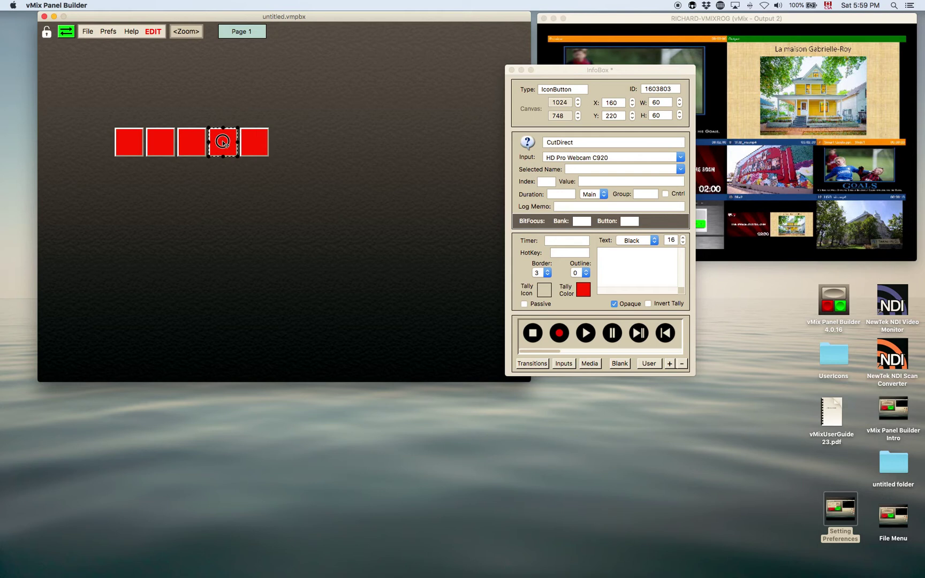
Assign Red-Tie-Countdown.mov to the second button and St.B_vis.mp4 to the third.
left_click(169, 144)
left_click(680, 157)
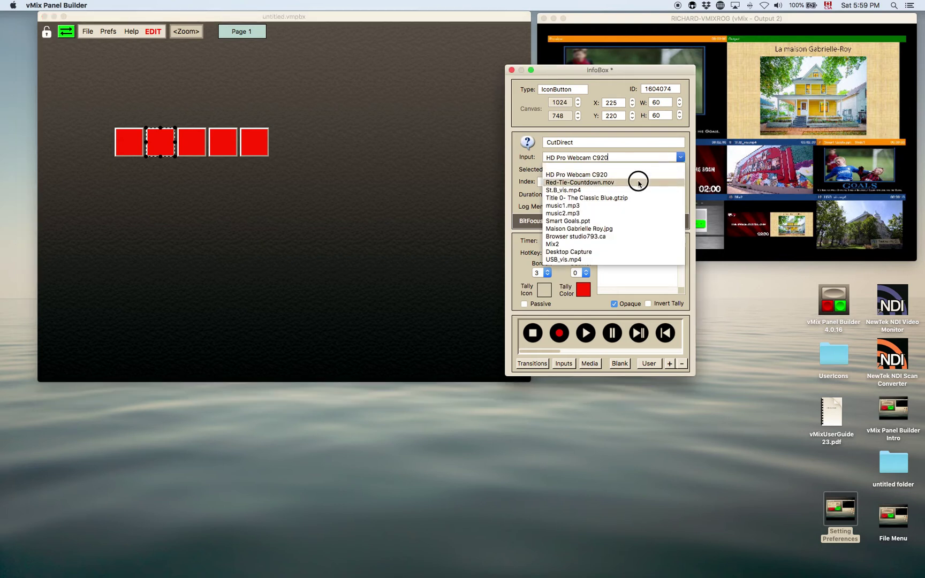
left_click(639, 182)
left_click(189, 138)
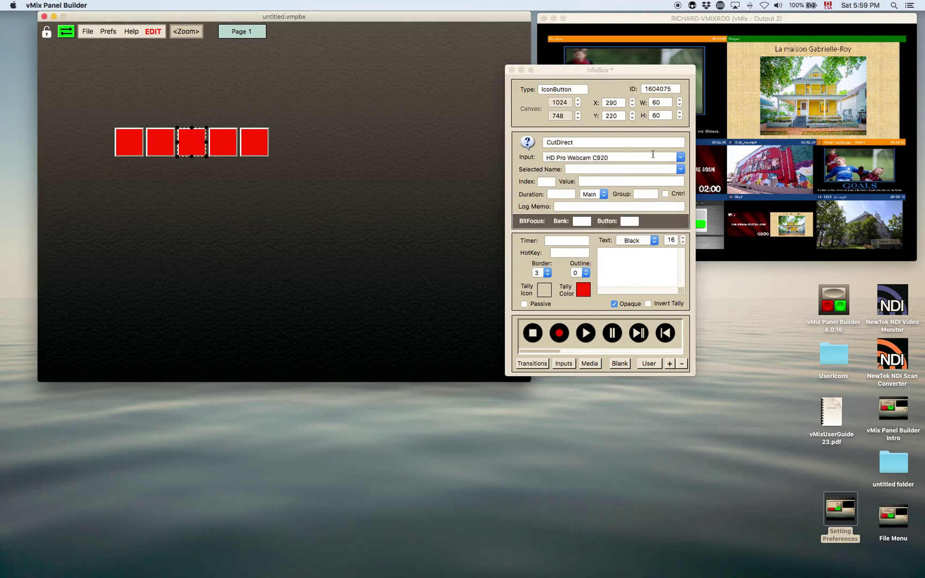
left_click(679, 157)
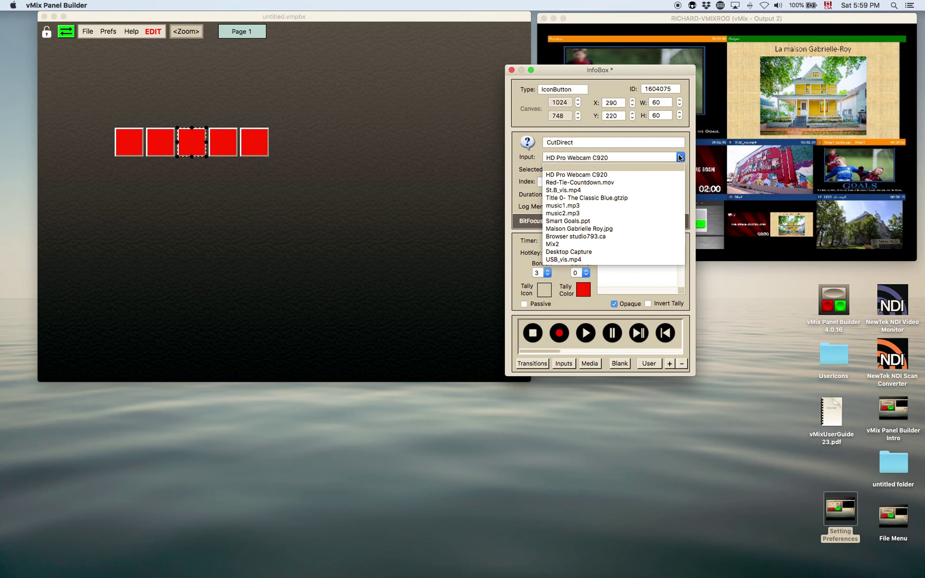
left_click(592, 191)
Assign Smart Goals.ppt to the fourth button and Browser studio793.ca to the fifth.
left_click(231, 145)
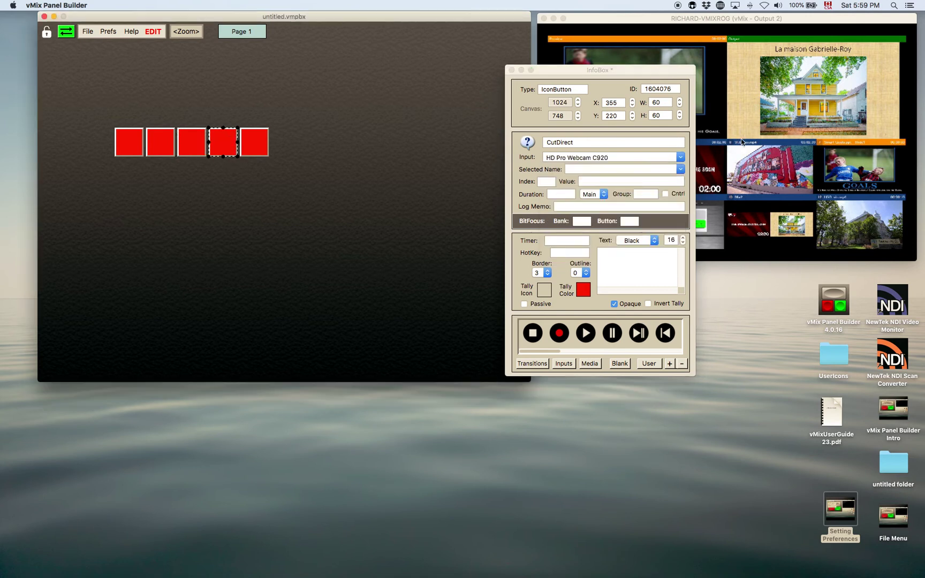
left_click(680, 157)
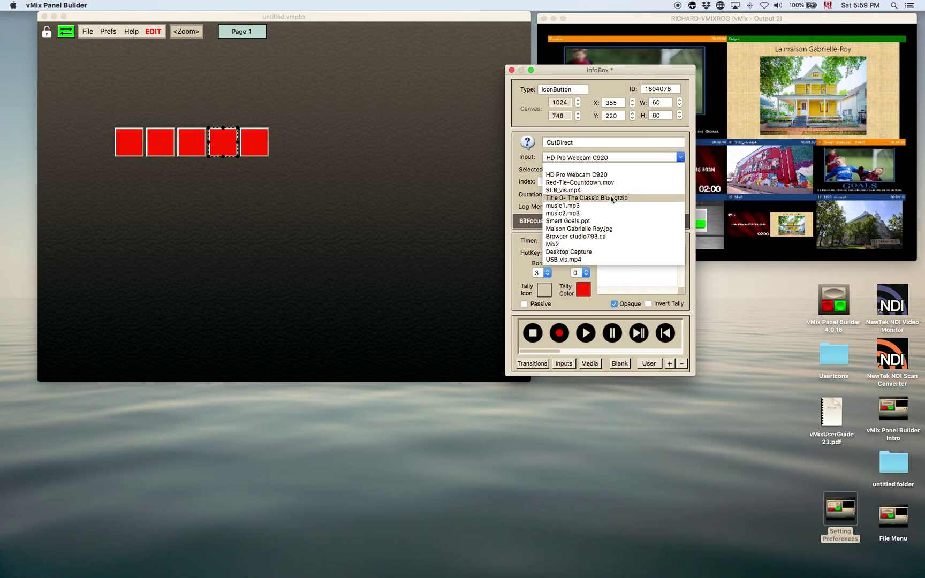
left_click(595, 221)
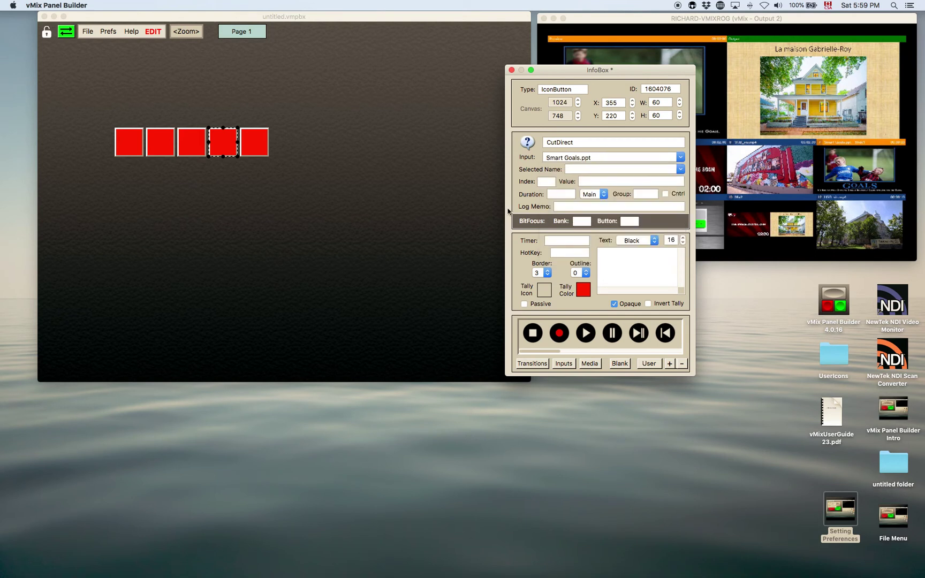
left_click(258, 139)
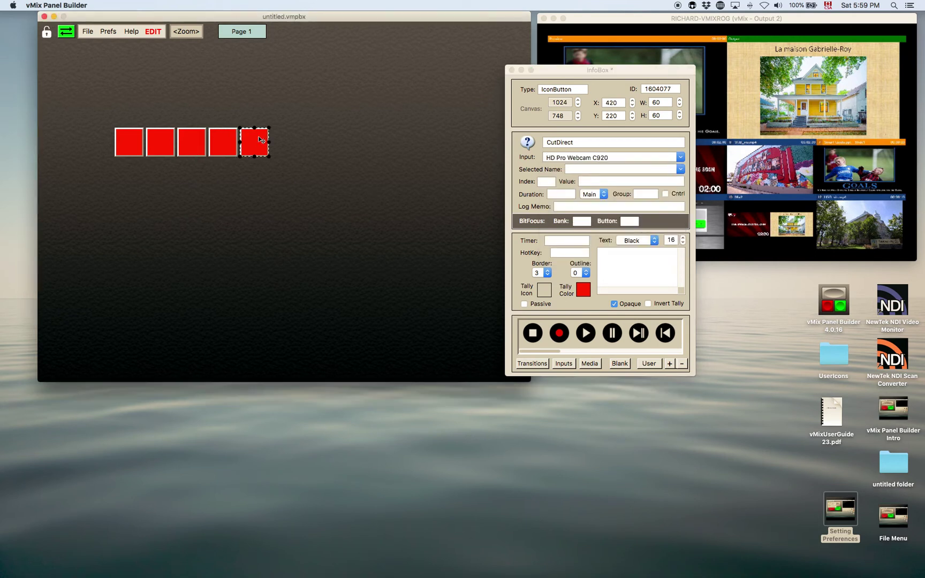
left_click(682, 159)
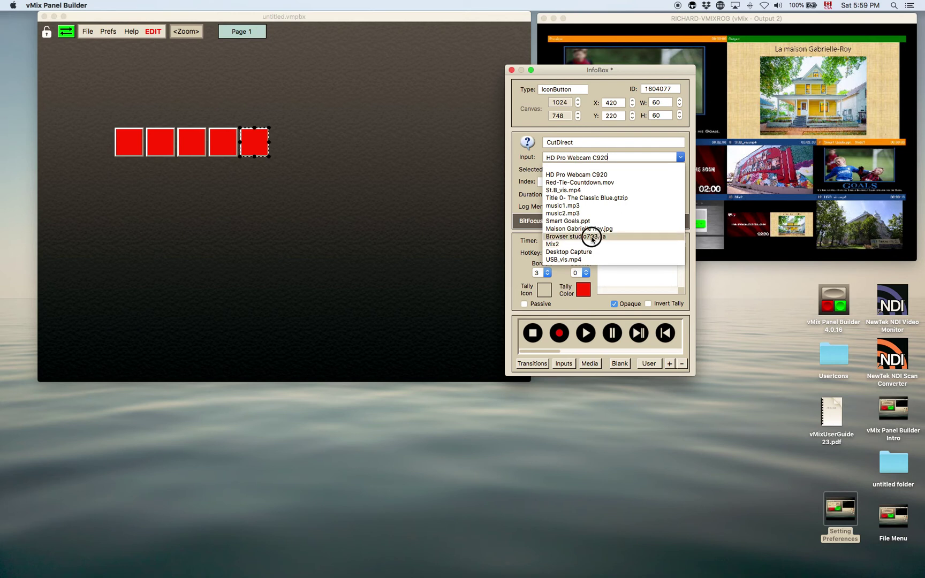
left_click(592, 239)
left_click(247, 198)
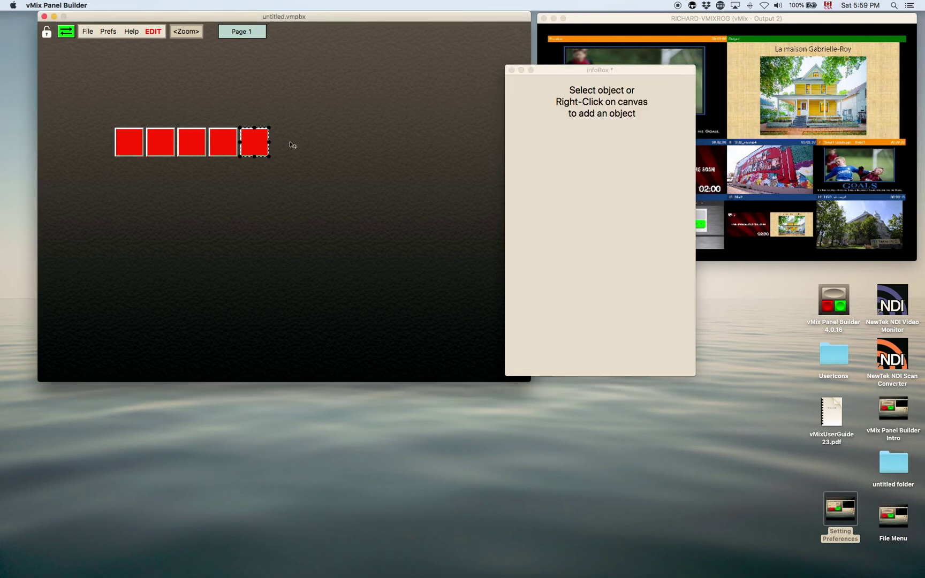
Leave edit mode and click all five buttons, cutting output from webcam through to Studio 793 browser.
left_click(511, 70)
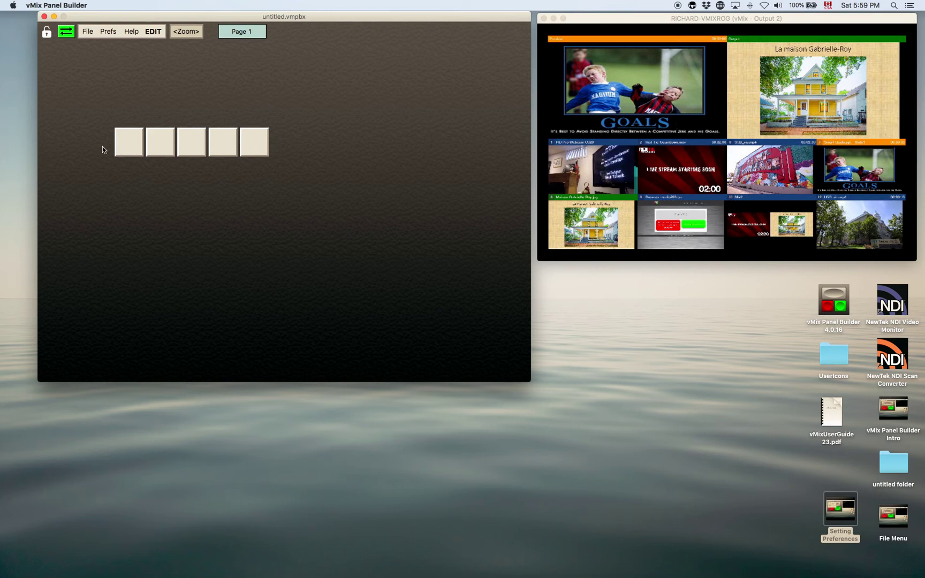
left_click(127, 148)
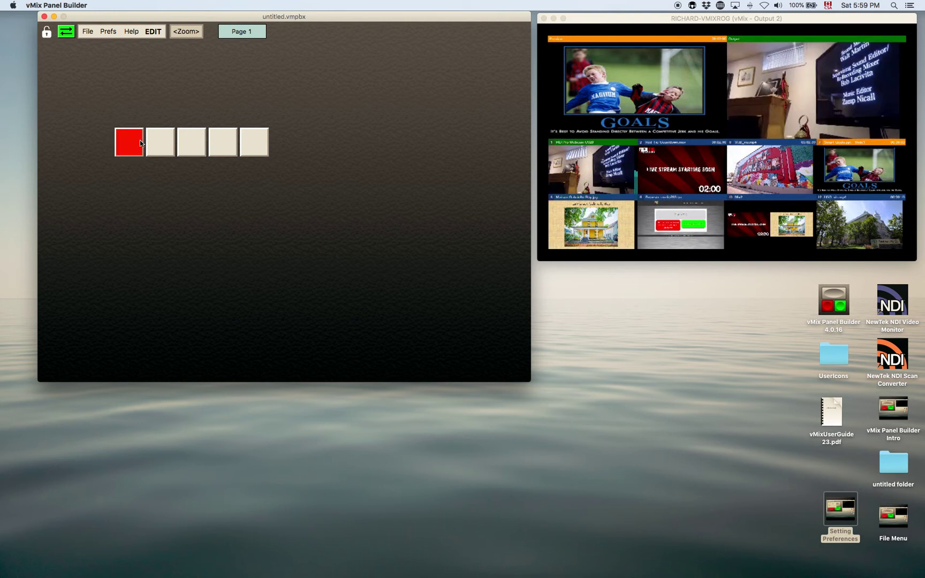
left_click(172, 142)
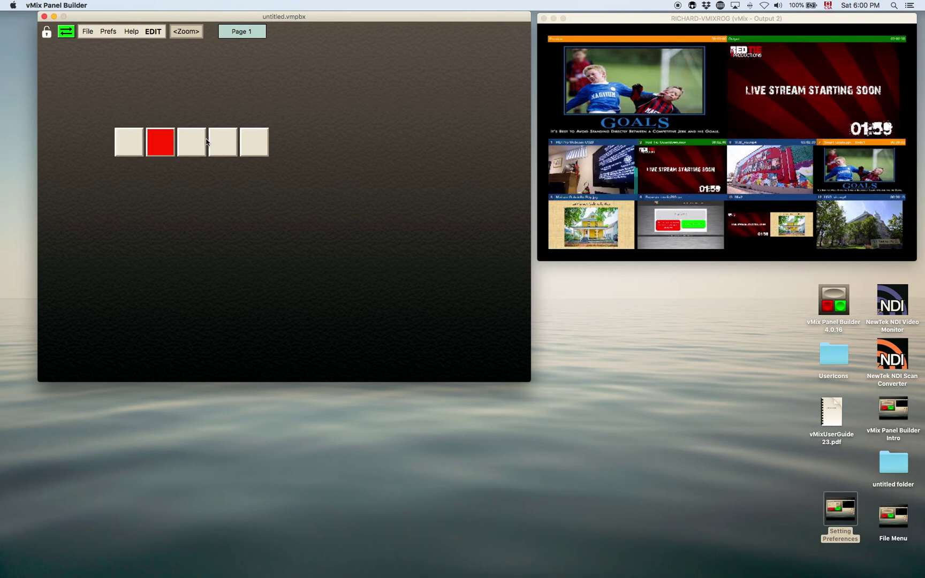
left_click(192, 142)
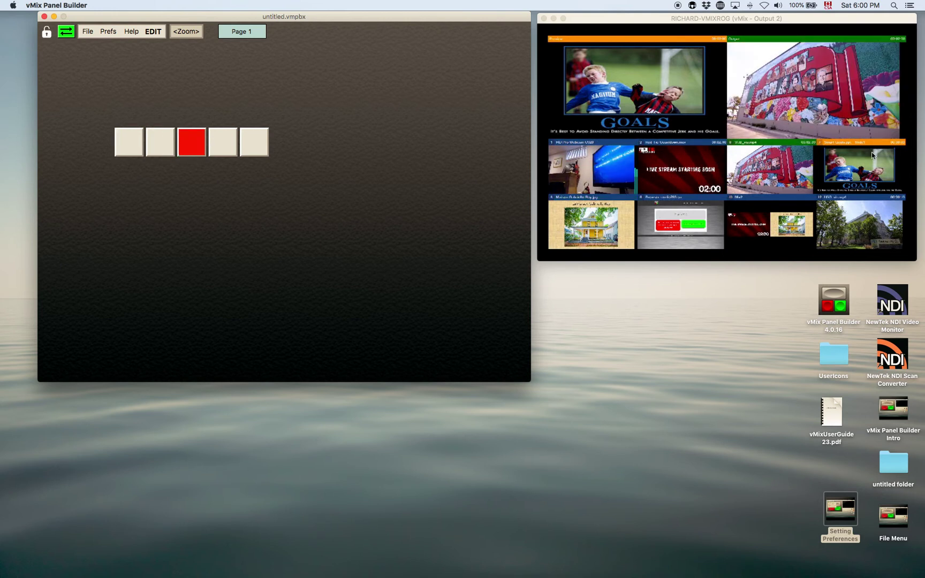
left_click(223, 142)
left_click(250, 141)
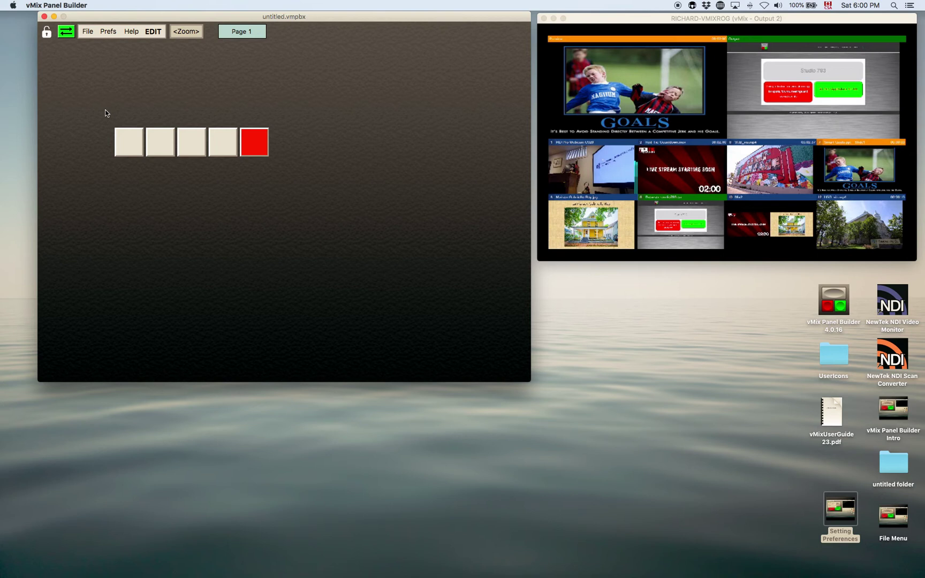
Duplicate the five-button row into a second row beneath the first.
key("super+e")
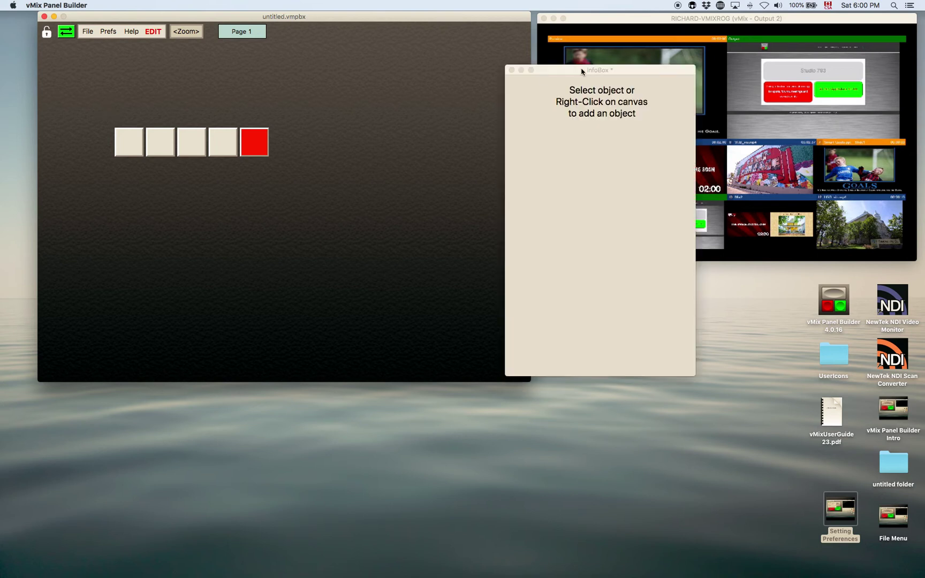
left_click_drag(582, 72, 536, 60)
key("super+e")
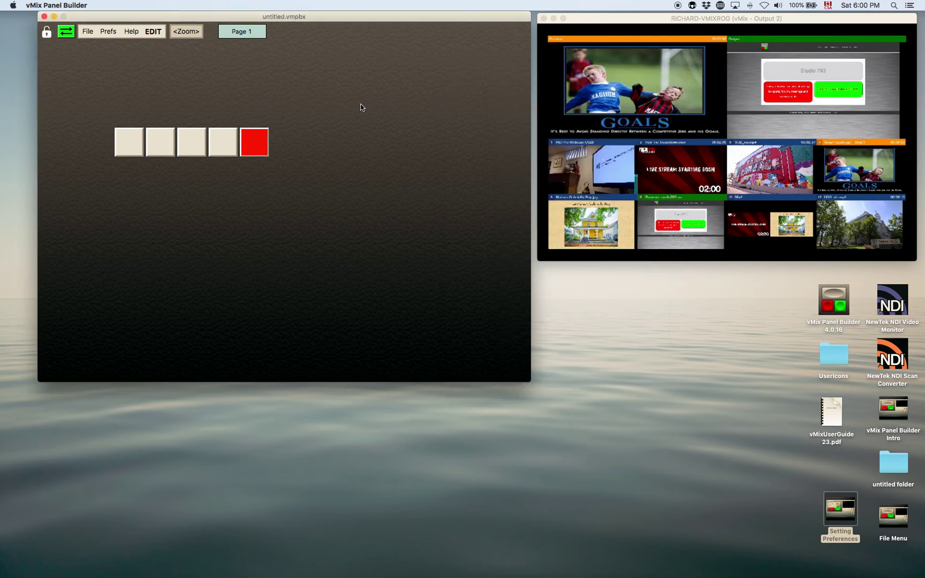
key("super+e")
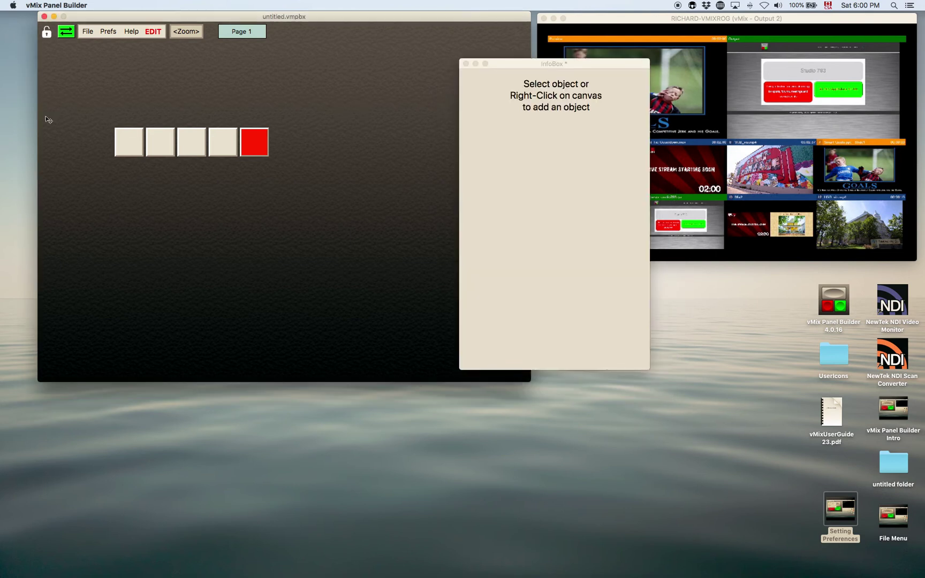
left_click_drag(109, 111, 305, 176)
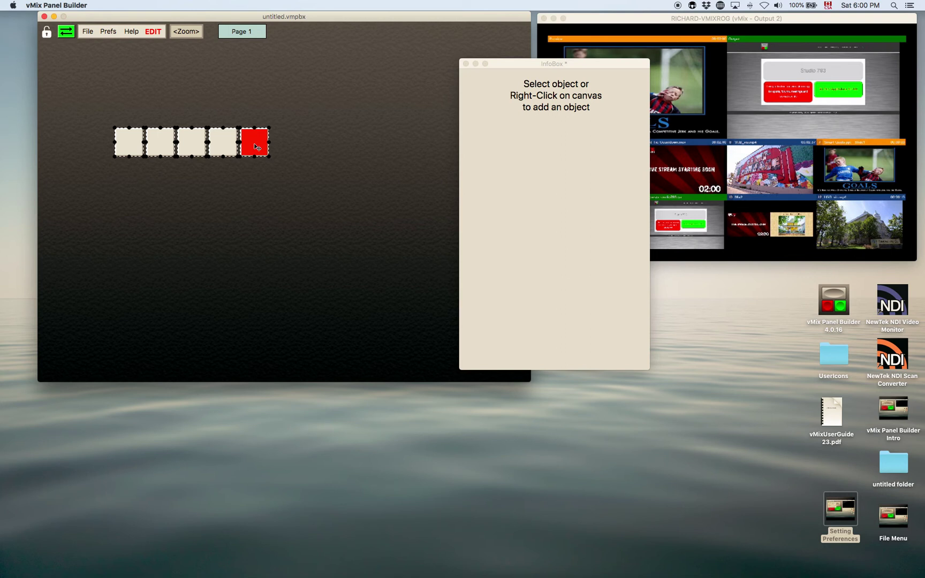
key("super+d")
left_click_drag(254, 143, 258, 175)
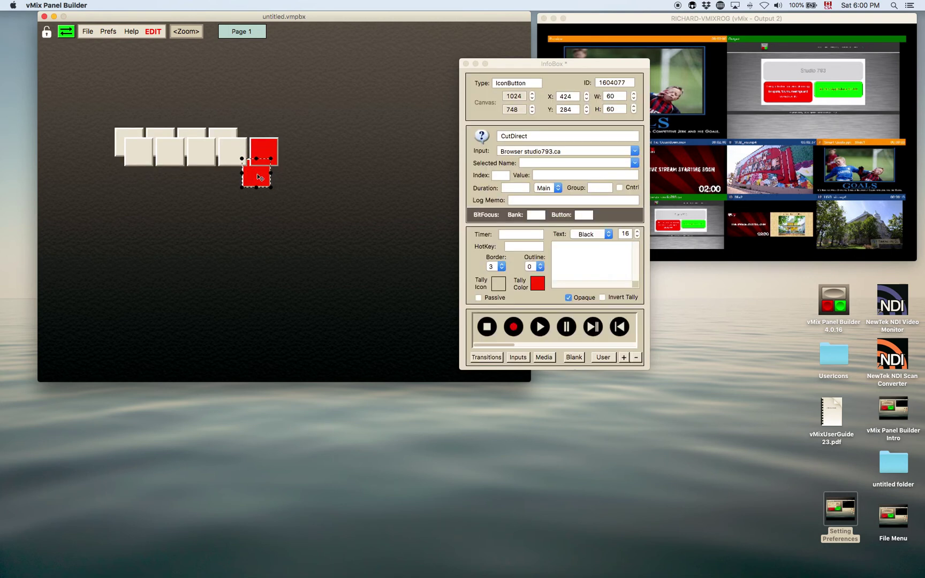
key("super+z")
left_click_drag(137, 179, 257, 194)
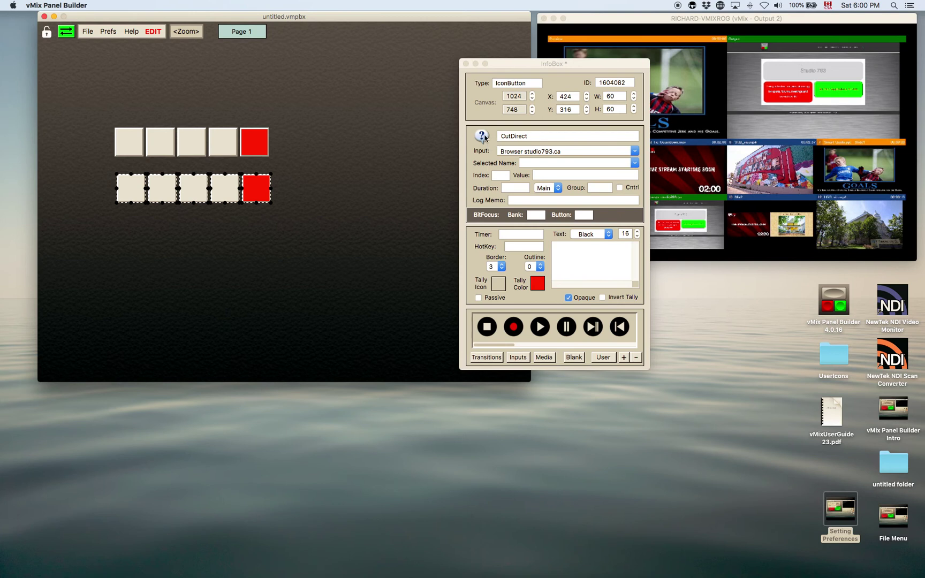
Set the lower row's function to InputSelect > PreviewInput.
left_click(485, 137)
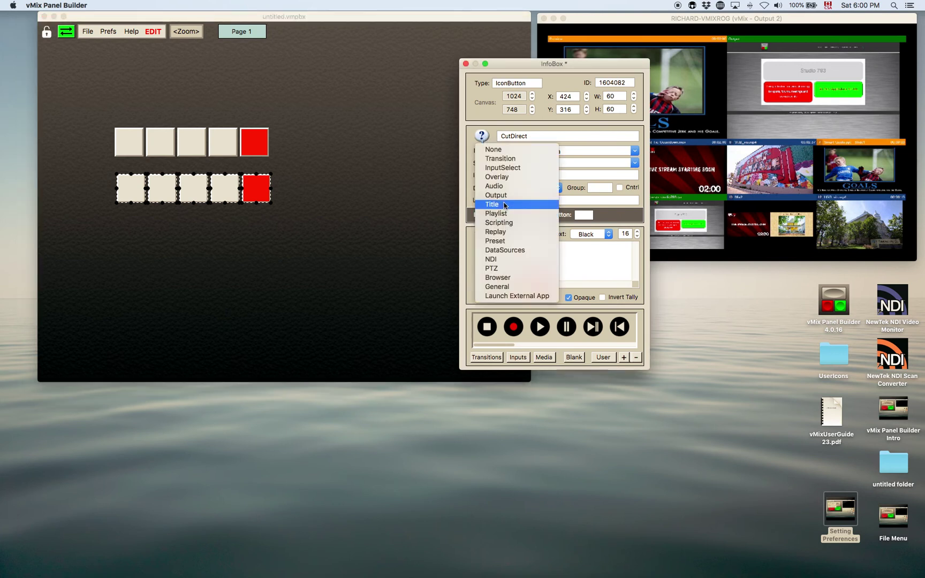
left_click(520, 167)
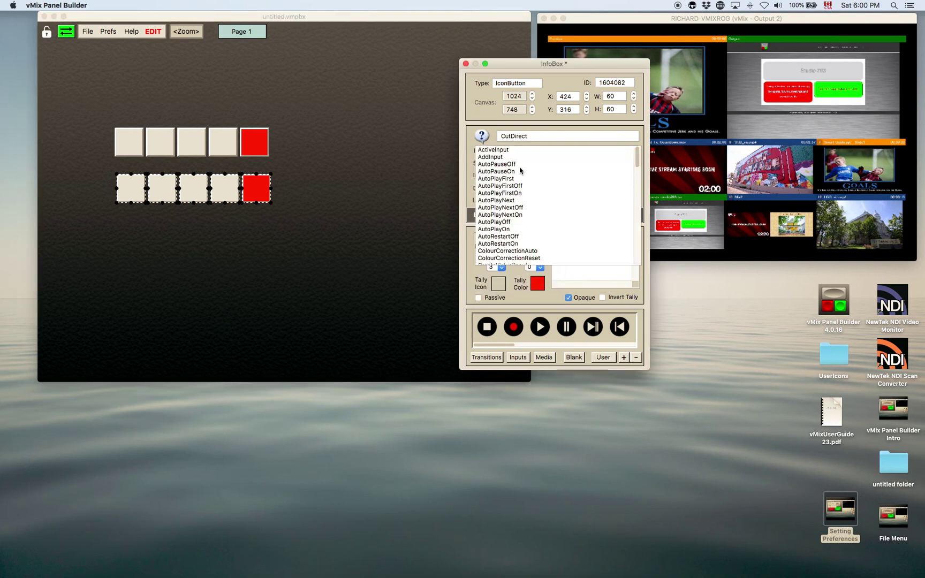
scroll(520, 171, "down", 15)
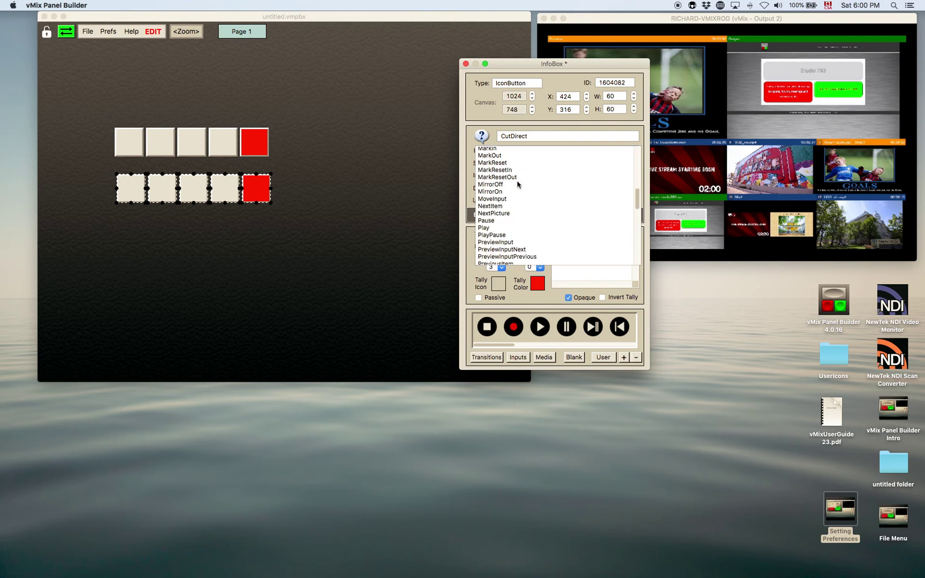
left_click(496, 242)
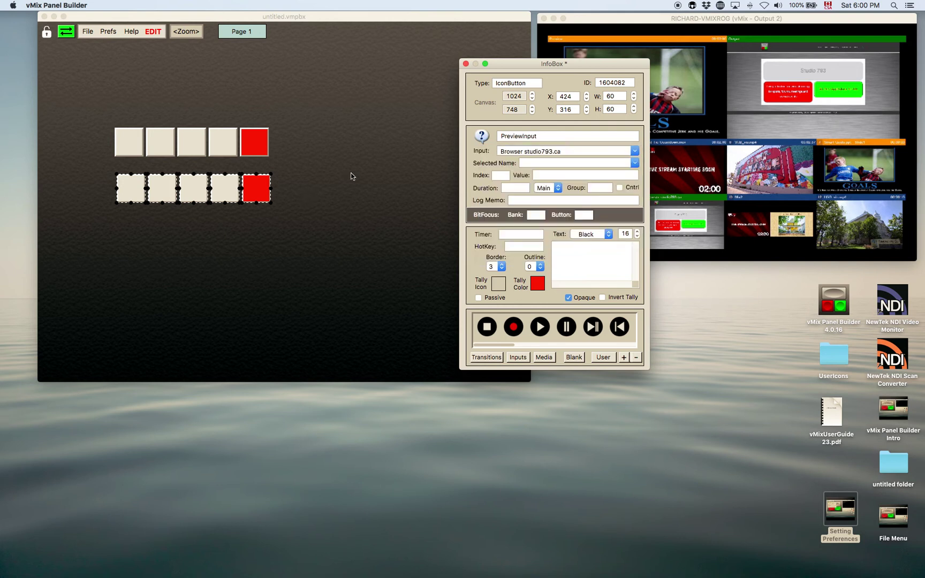
Switch to run mode and click each second-row button to change the vMix preview.
left_click(375, 140)
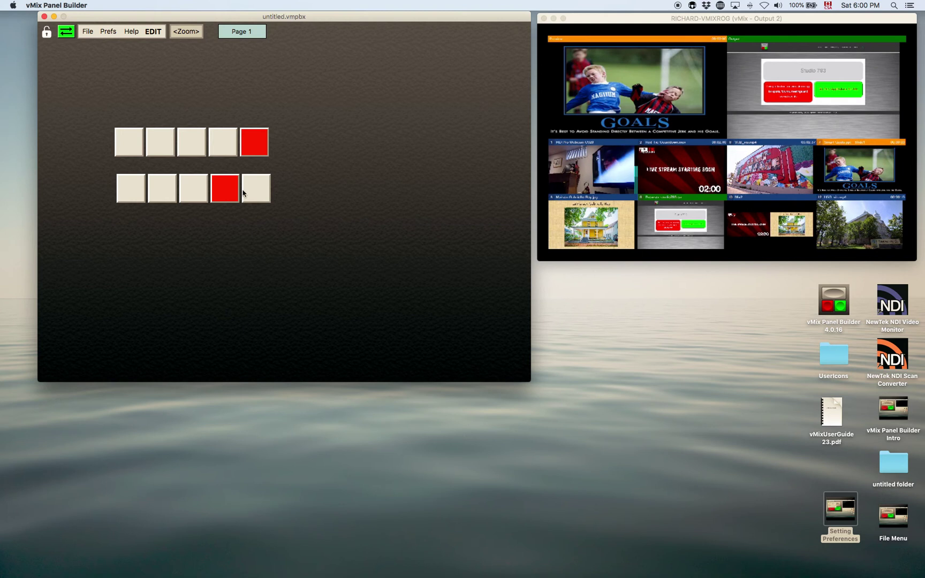
left_click(127, 200)
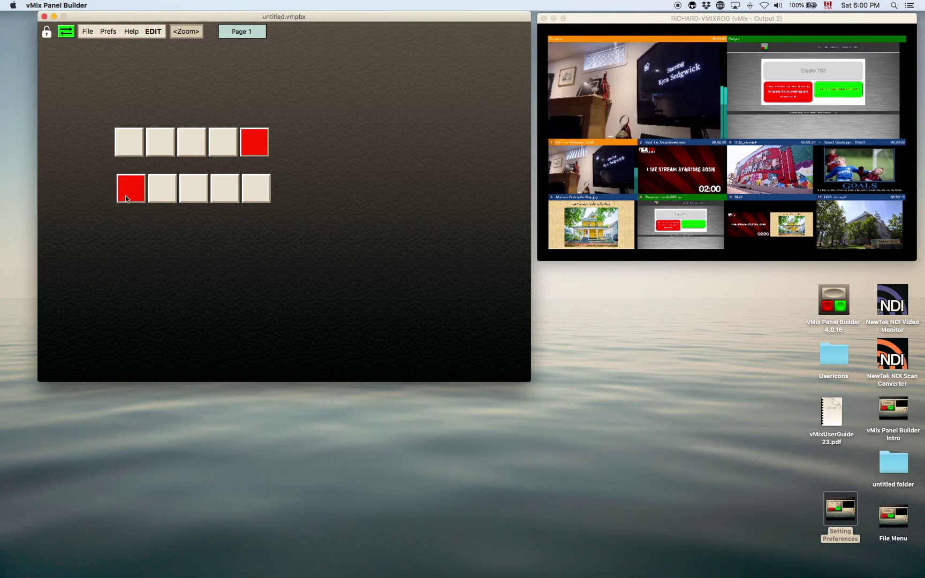
left_click(162, 192)
left_click(182, 189)
left_click(223, 188)
left_click(250, 188)
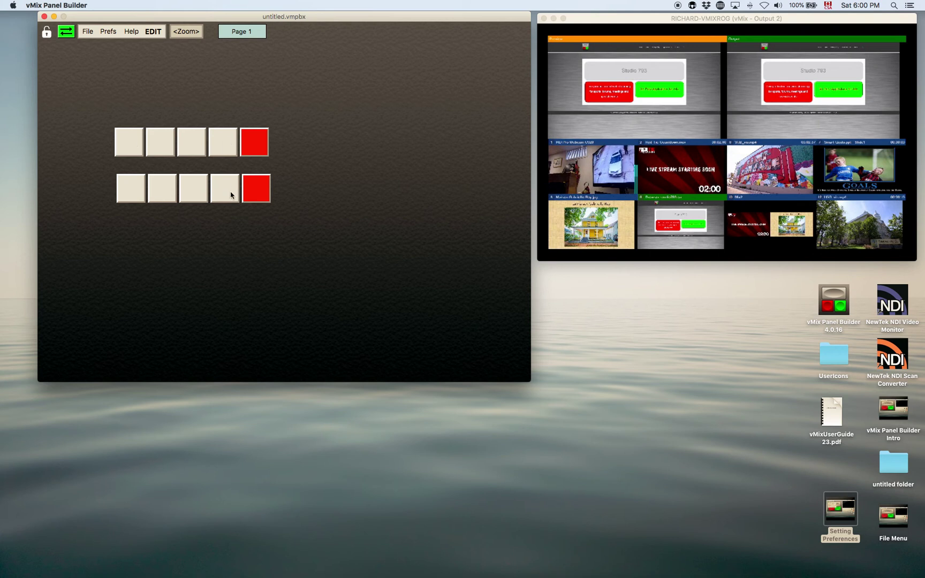
Click each first-row button to cut the vMix output, then return to edit mode.
left_click(124, 141)
left_click(161, 142)
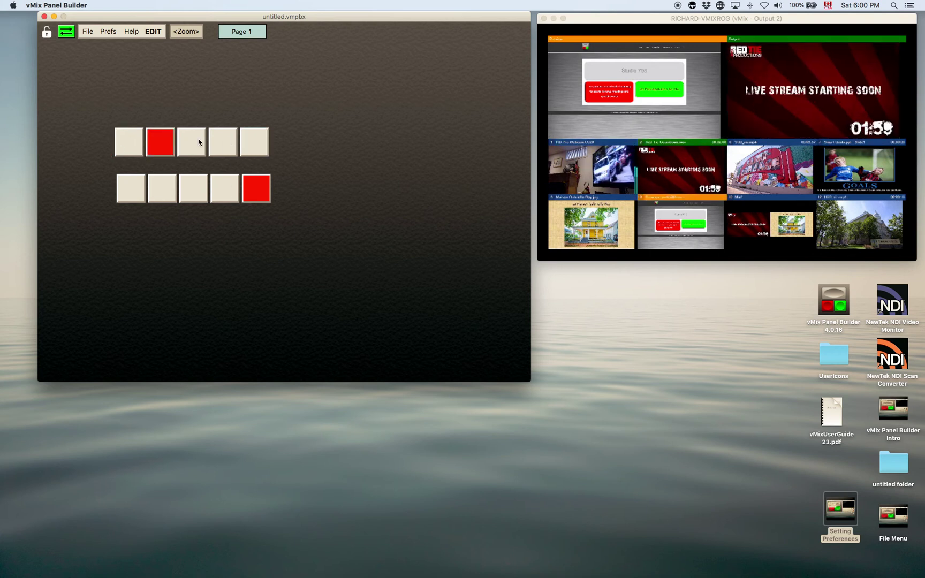
left_click(192, 142)
left_click(235, 147)
left_click(264, 146)
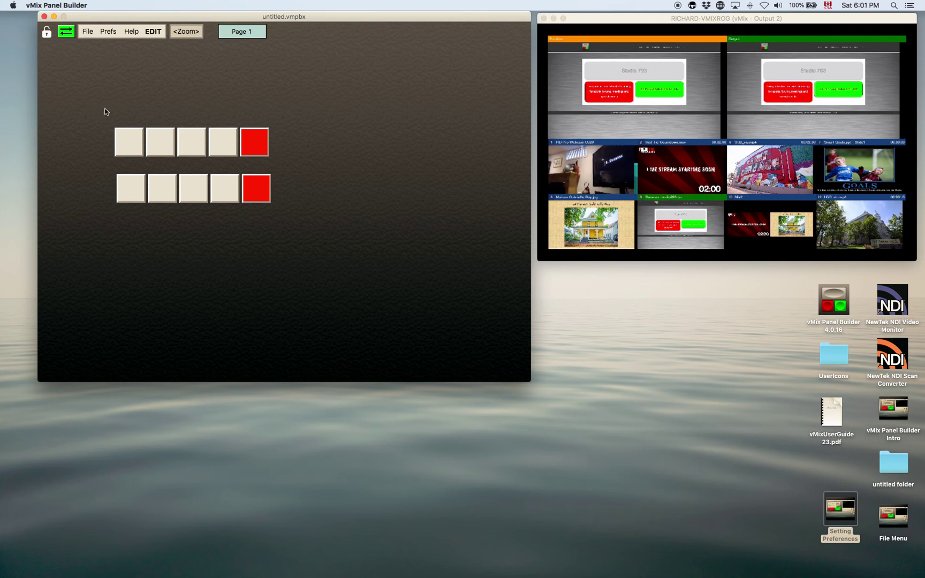
key("super+e")
Move both button rows together up and to the left.
left_click_drag(105, 110, 318, 251)
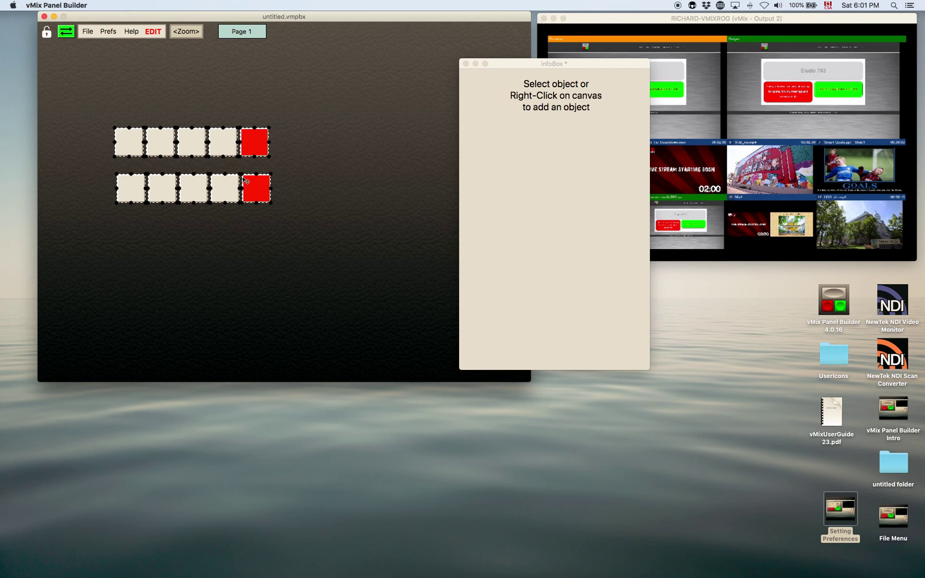
left_click_drag(246, 182, 206, 135)
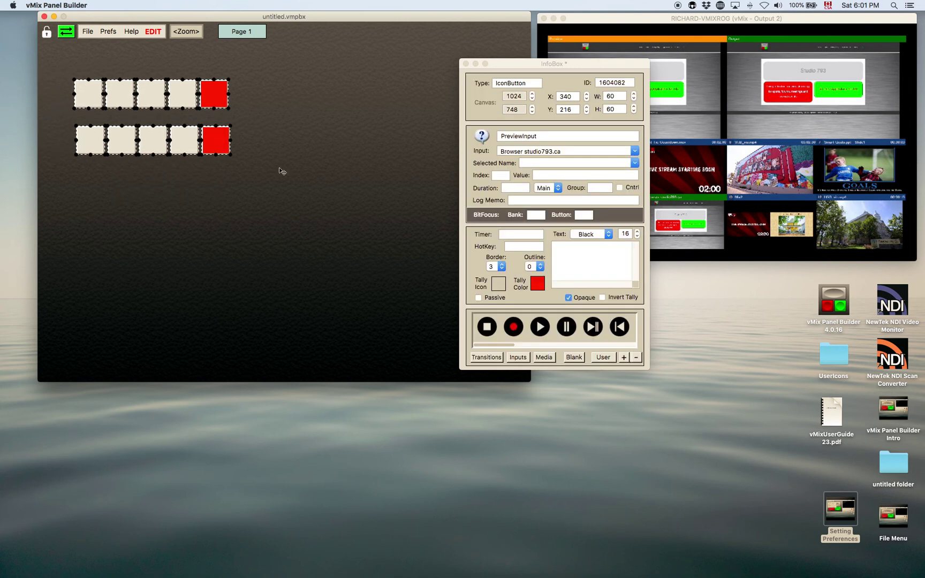
left_click(282, 156)
Add a 316×208 label, send it to back, and place it right of the rows at X 444, Y 68.
right_click(289, 125)
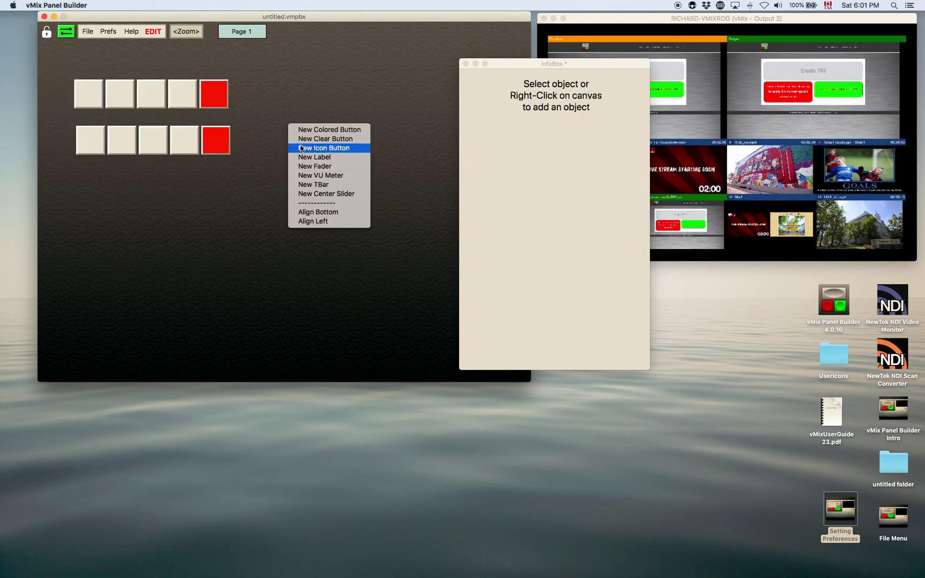
left_click(309, 157)
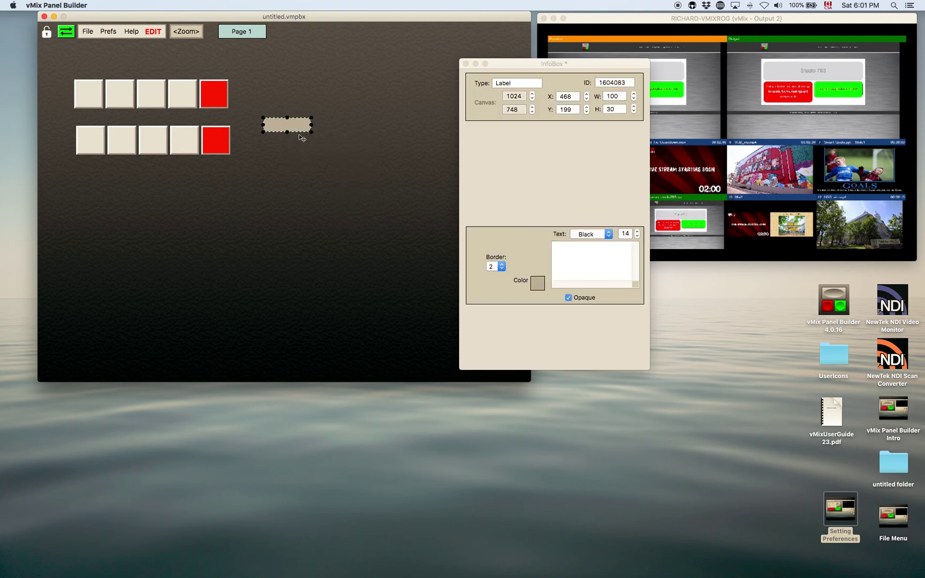
left_click_drag(308, 134, 409, 185)
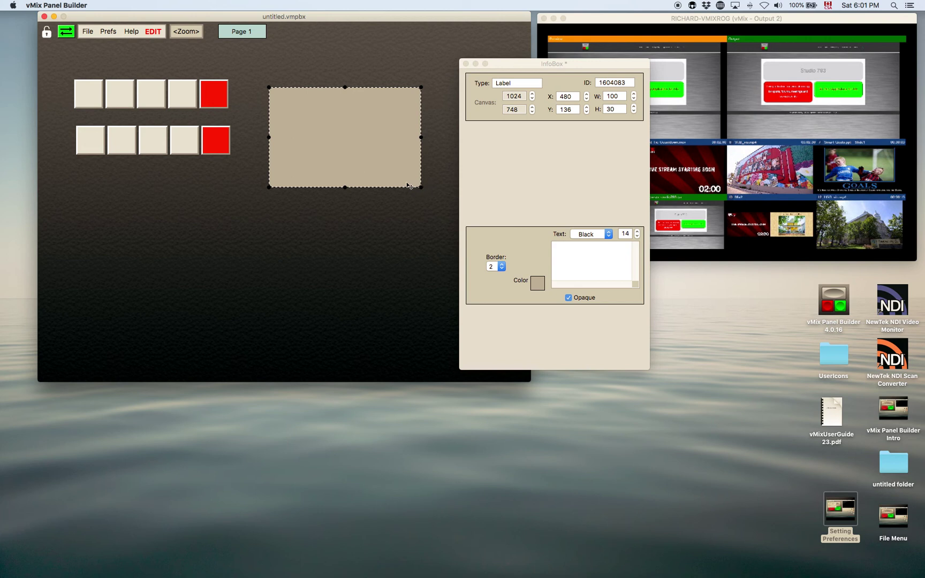
left_click_drag(347, 130, 217, 106)
right_click(217, 104)
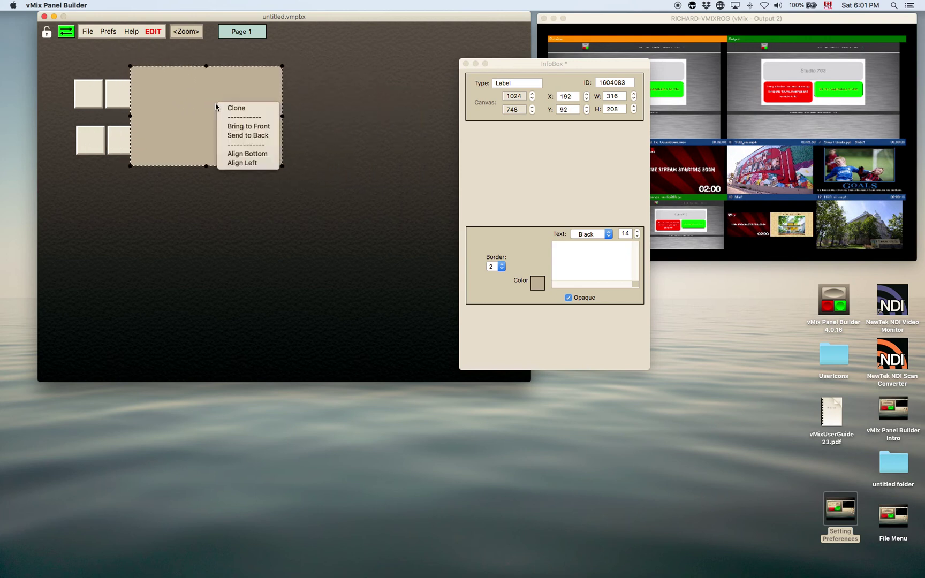
left_click(249, 136)
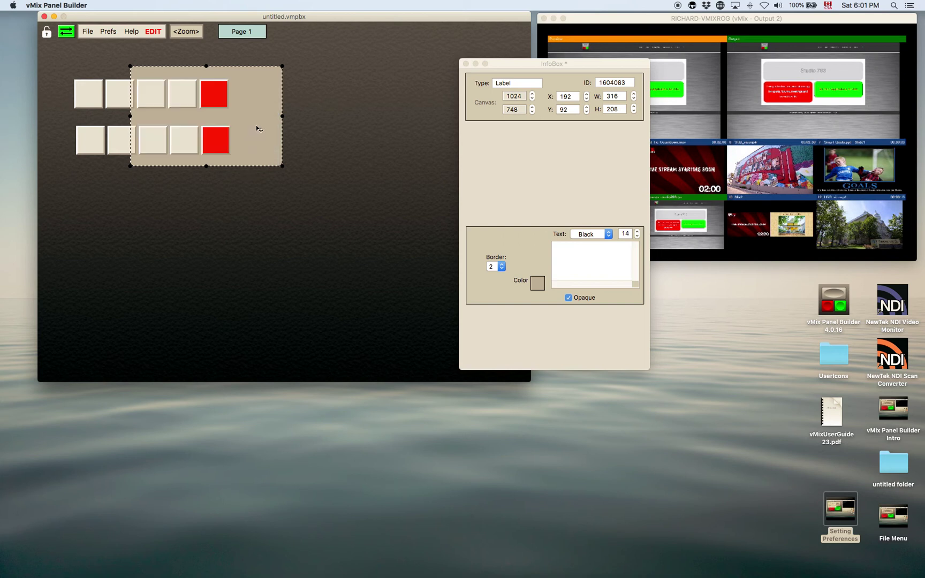
left_click_drag(257, 117, 332, 110)
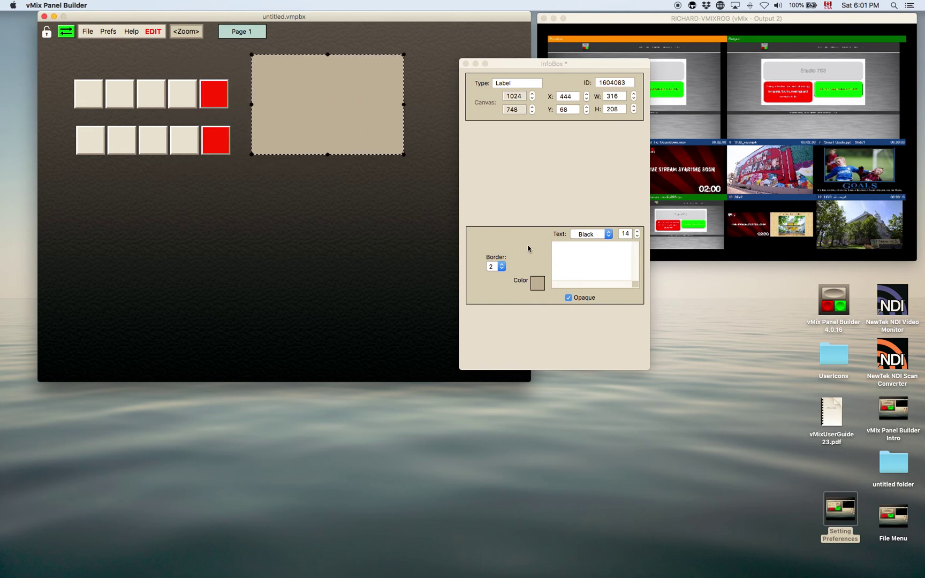
left_click(99, 172)
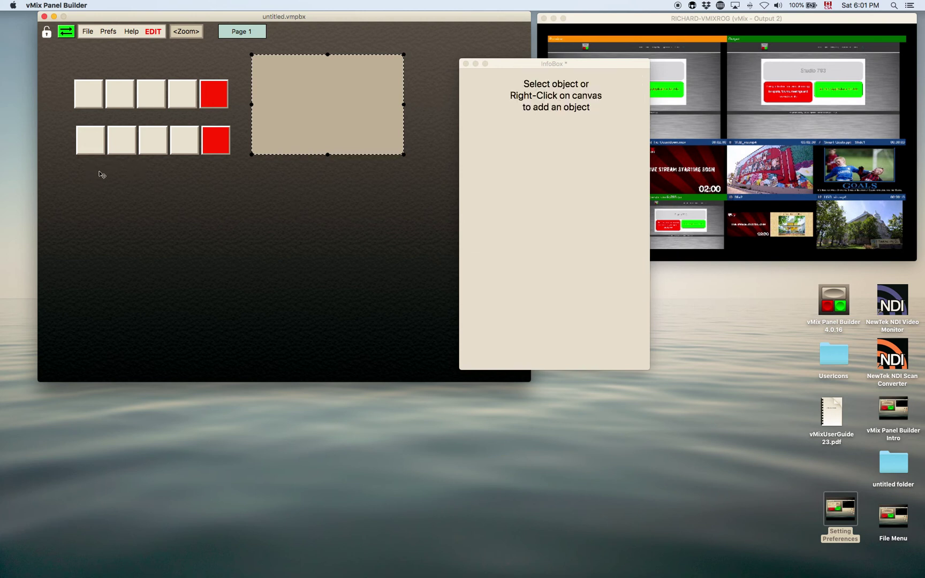
left_click_drag(124, 144, 210, 151)
Bottom-align the five scattered second-row buttons.
left_click(177, 138)
left_click_drag(151, 172, 151, 167)
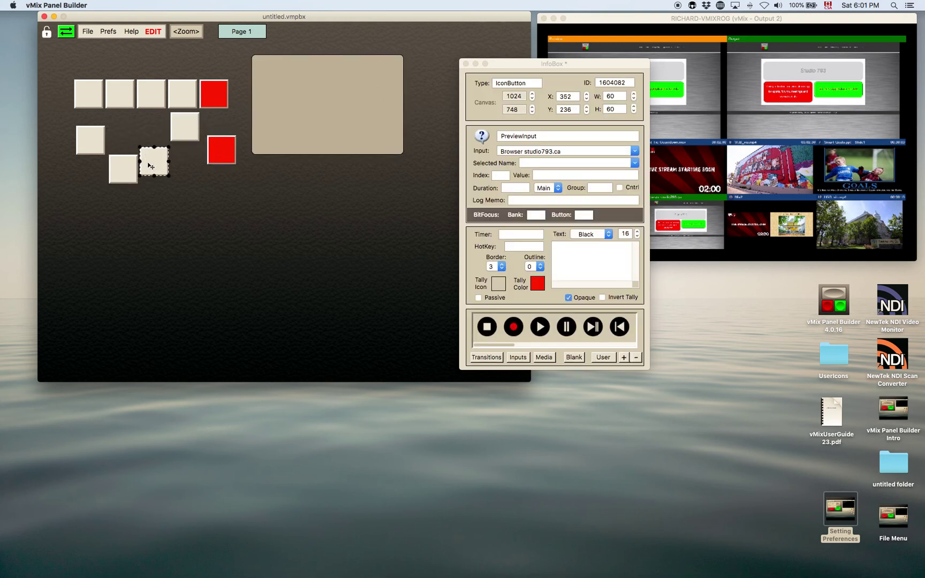
left_click(130, 175)
left_click_drag(59, 124, 221, 150)
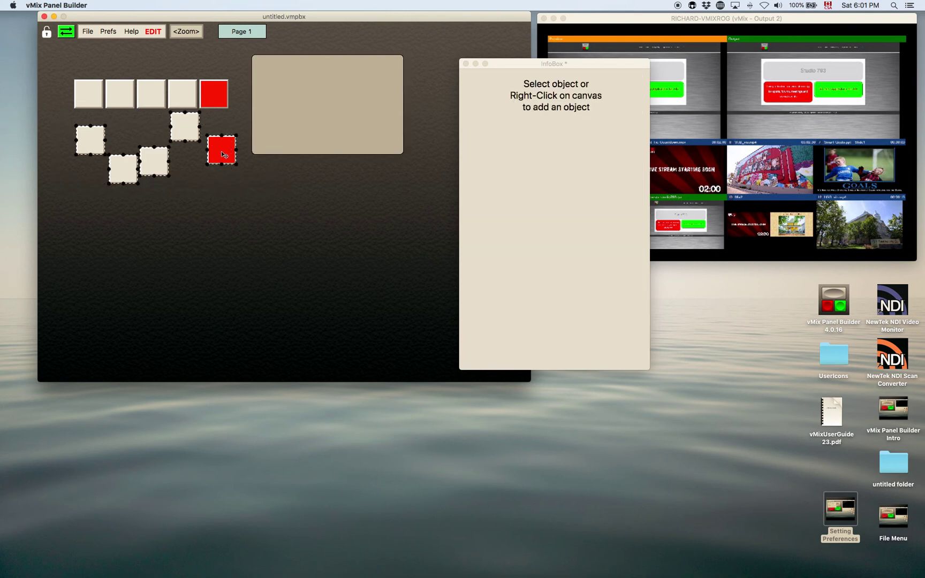
right_click(221, 152)
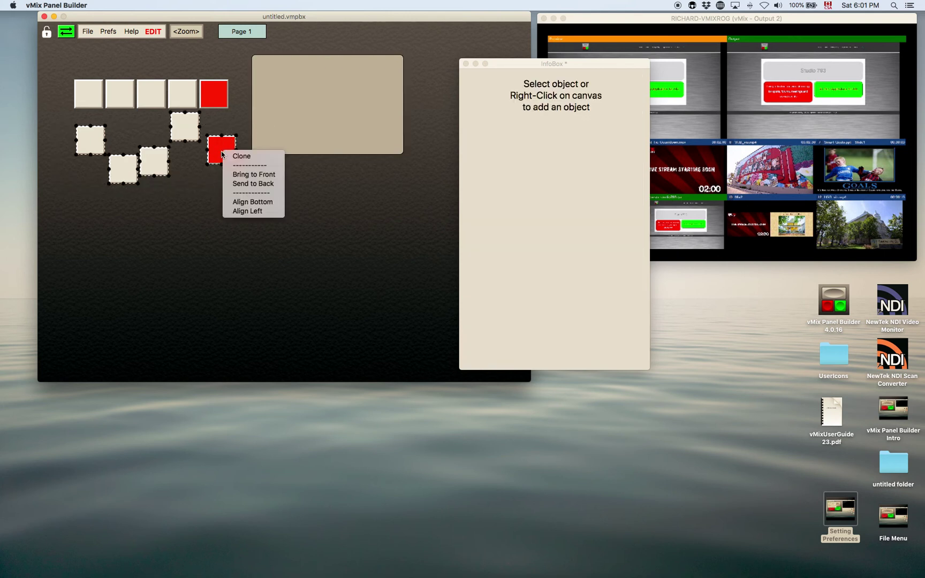
left_click(266, 203)
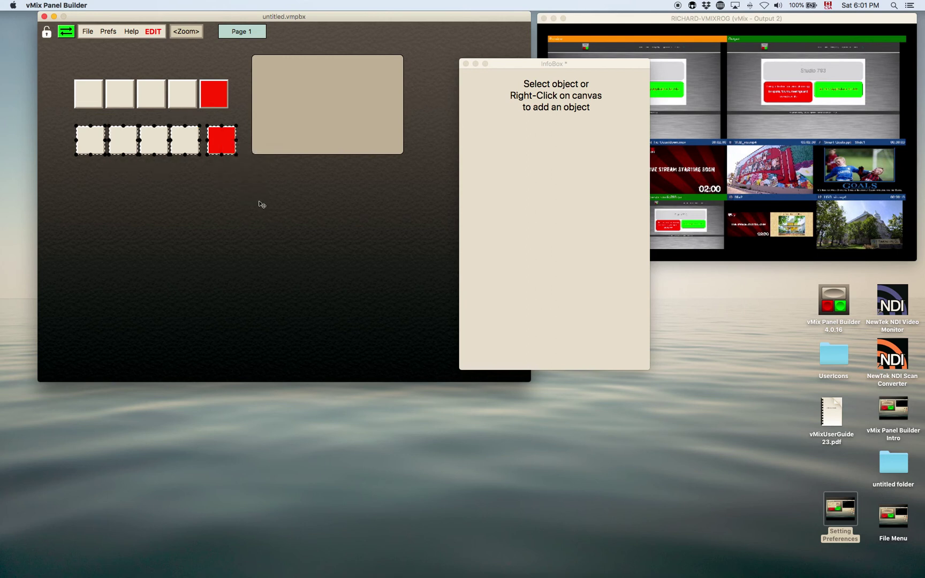
left_click(128, 172)
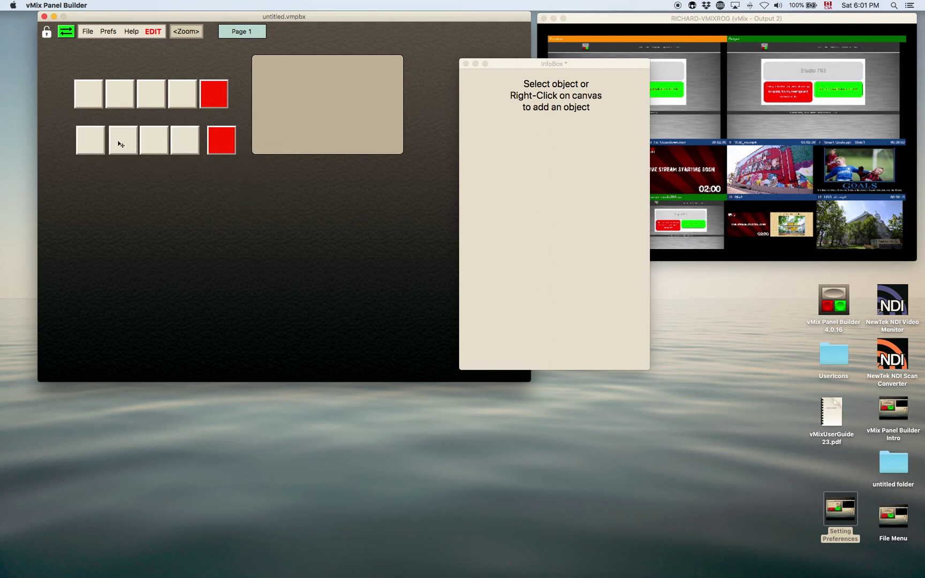
Arrange the buttons into a vertical column under row 1's left button, with the red one at the bottom.
left_click_drag(120, 145, 96, 200)
left_click_drag(152, 140, 106, 231)
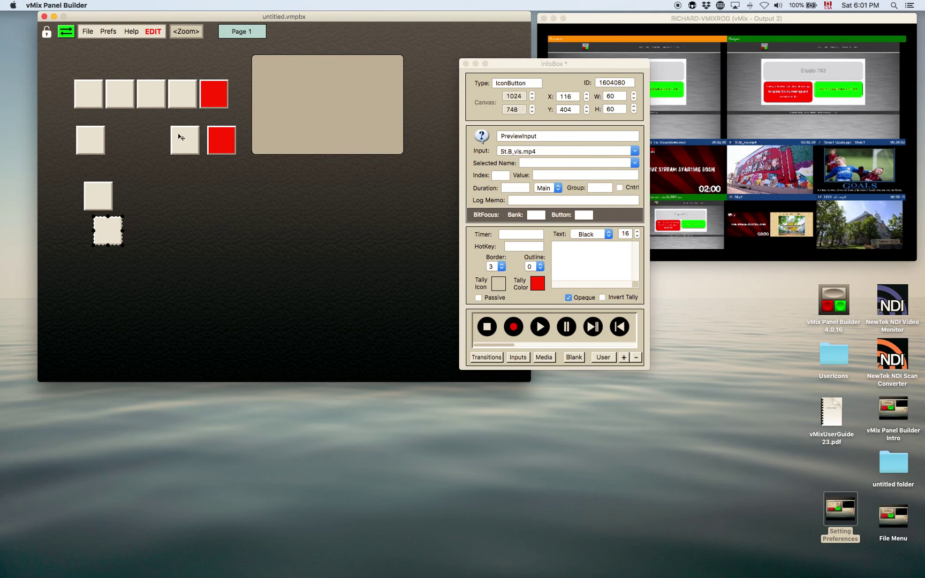
left_click_drag(181, 138, 114, 162)
left_click_drag(221, 140, 100, 283)
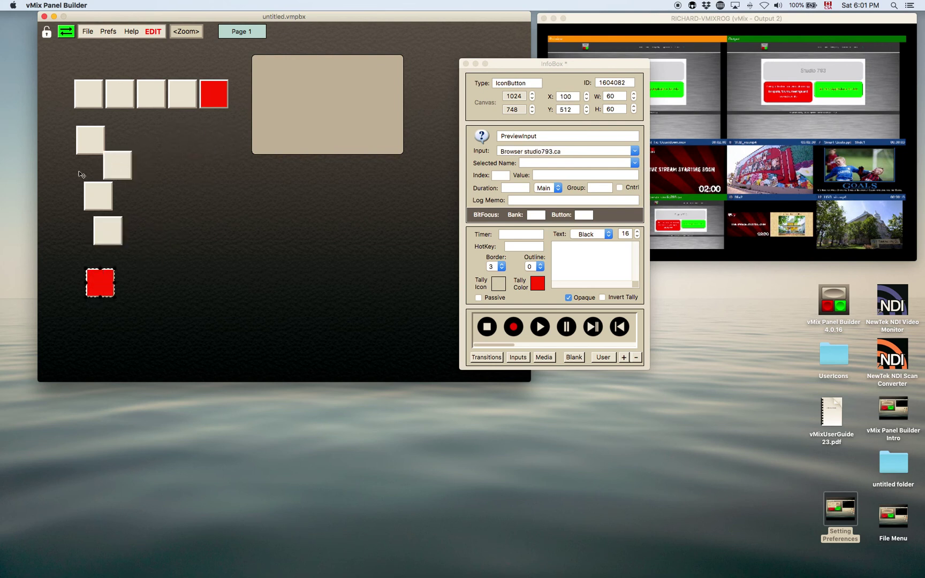
left_click_drag(105, 236, 97, 245)
mouse_move(95, 196)
left_mouse_down()
mouse_move(104, 180)
mouse_move(87, 195)
left_mouse_up()
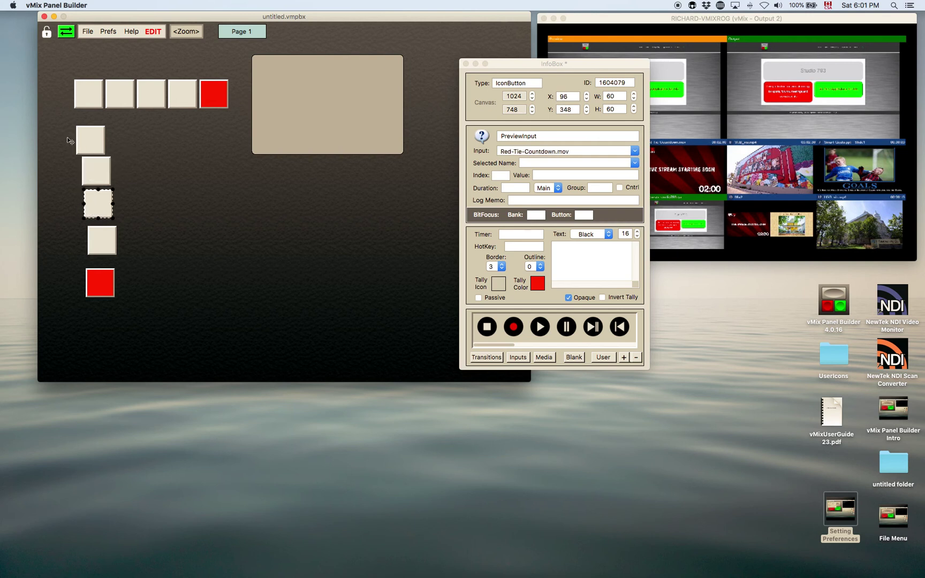
Left-align the button column, then move the beige box up toward the top right.
left_click_drag(67, 138, 129, 289)
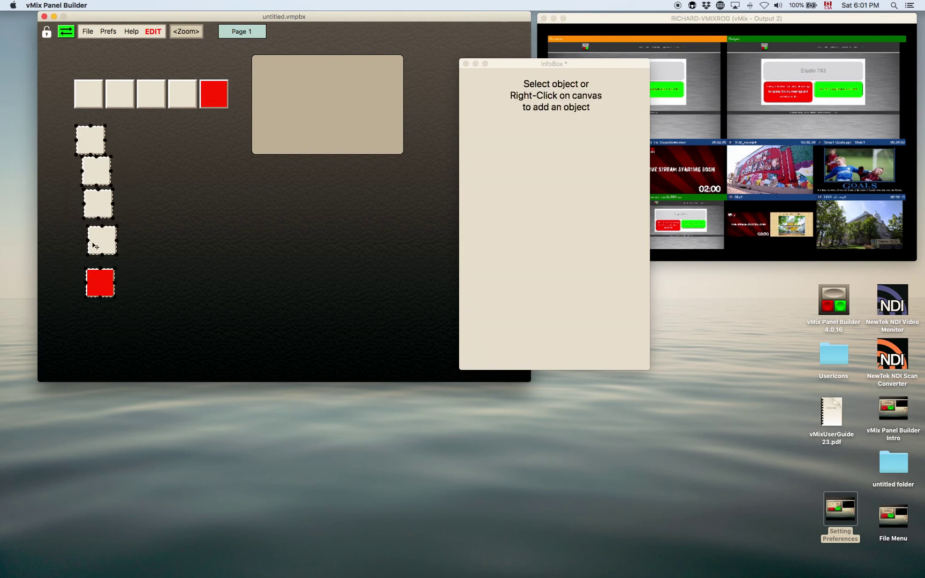
right_click(93, 244)
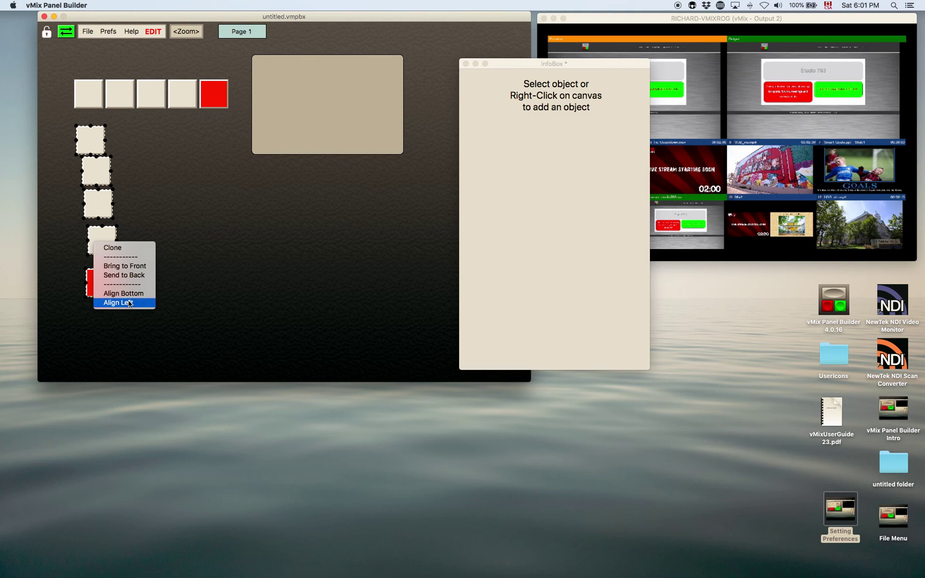
left_click(129, 303)
left_click(125, 298)
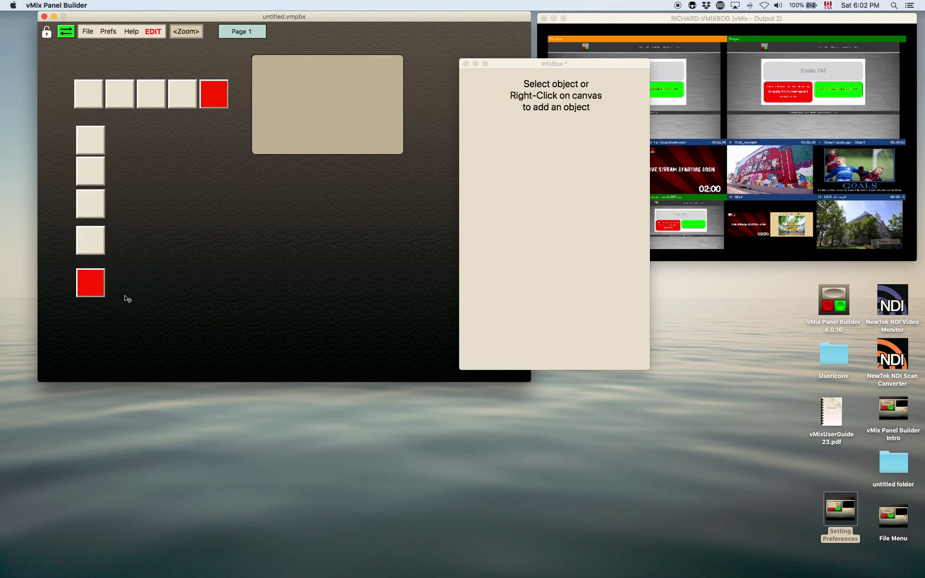
left_click_drag(348, 128, 420, 101)
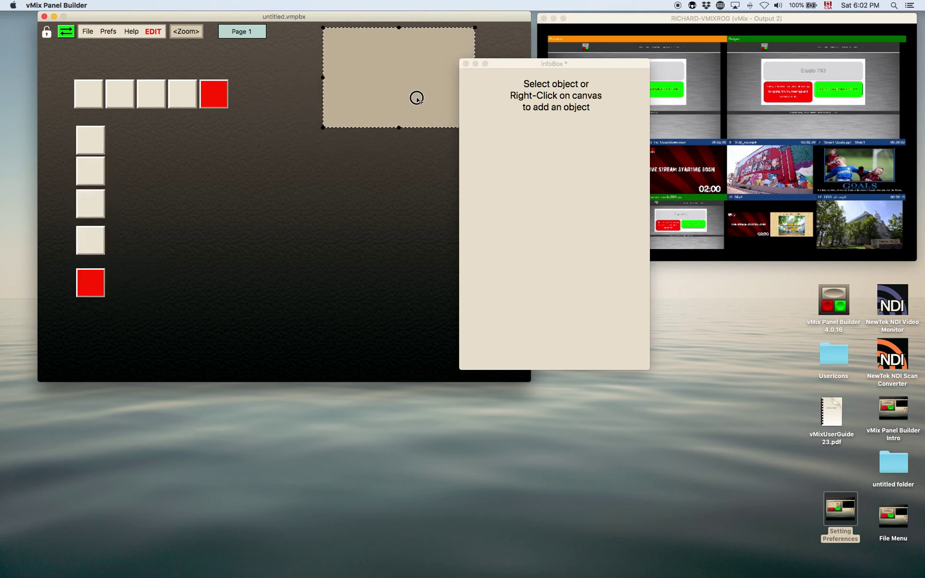
Add a new fader, enlarge it and place it beside the button column.
right_click(189, 195)
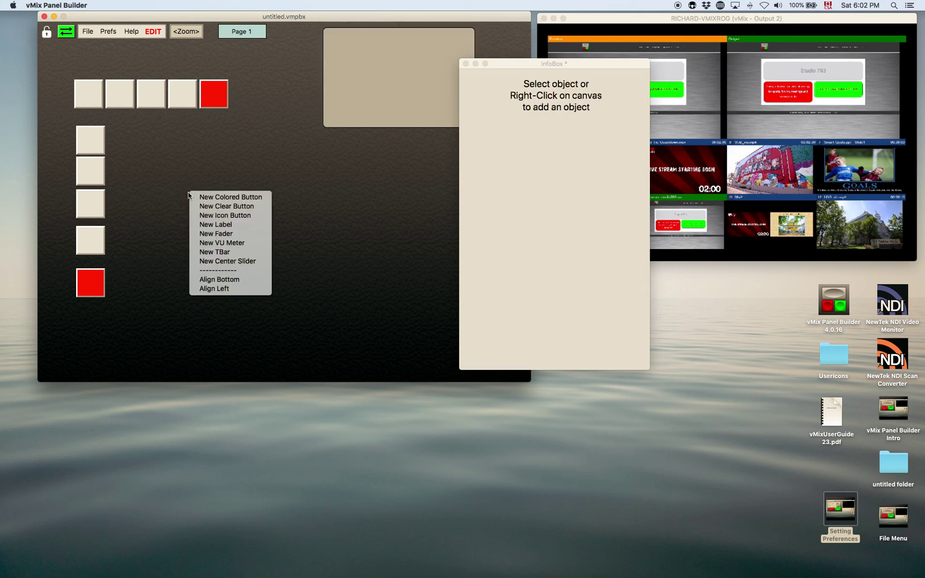
left_click(233, 234)
left_click_drag(178, 213, 182, 270)
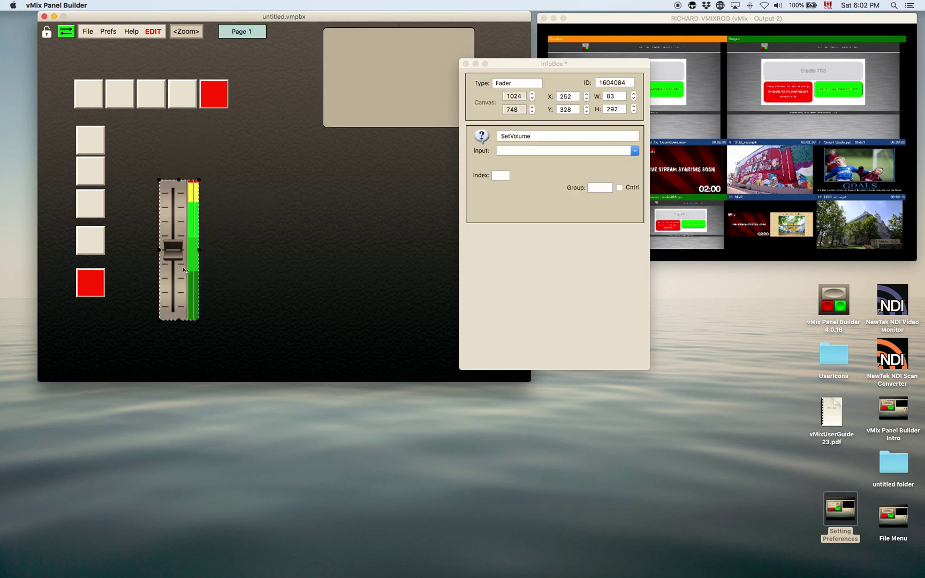
left_click_drag(199, 320, 201, 279)
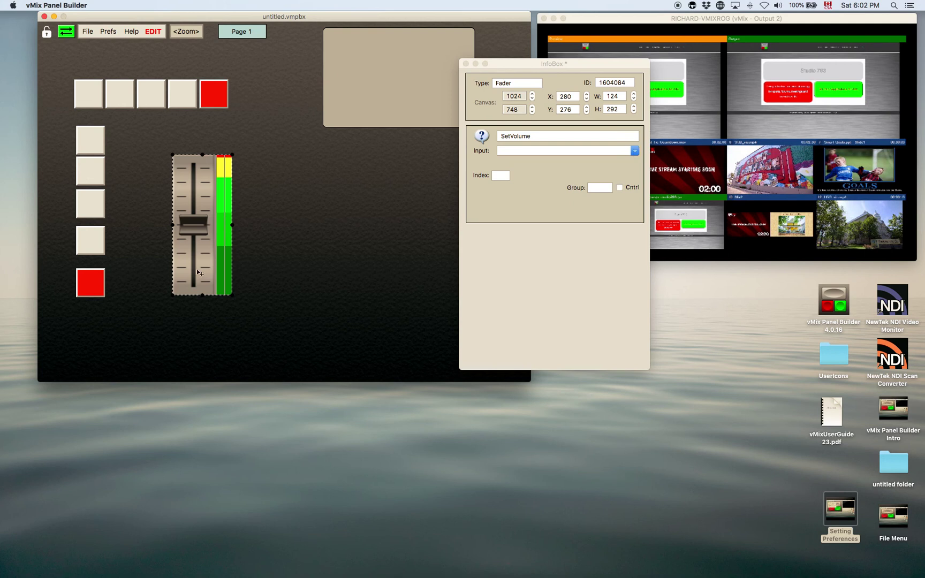
left_click_drag(196, 269, 186, 247)
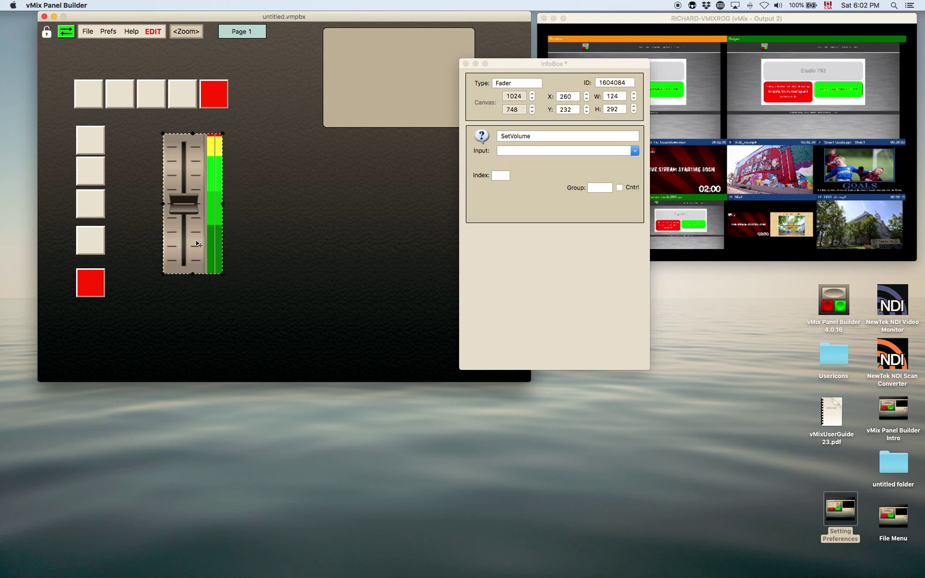
Duplicate the fader side by side and delete the two extra copies, leaving two faders.
key("super+d")
key("super+d")
key("super+d")
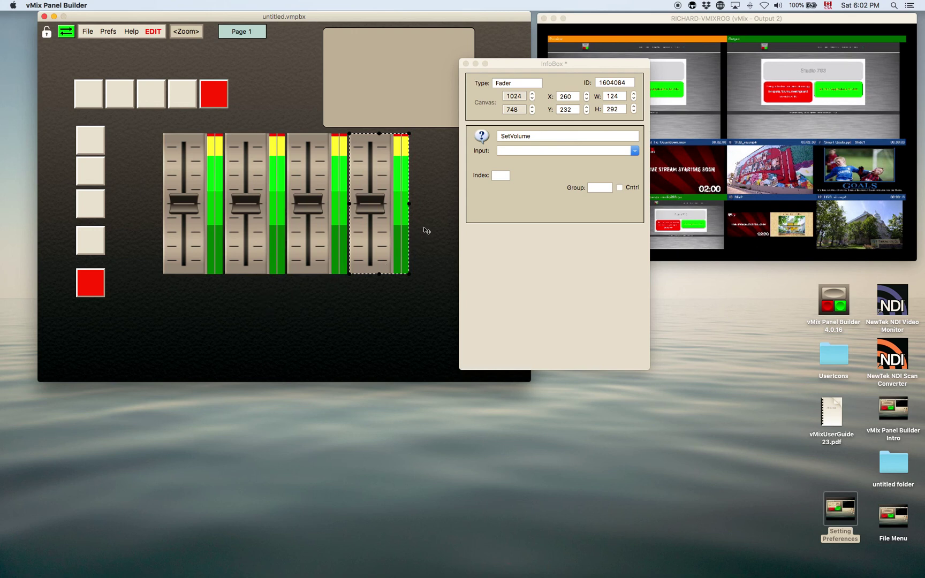
left_click_drag(425, 228, 311, 244)
key("Delete")
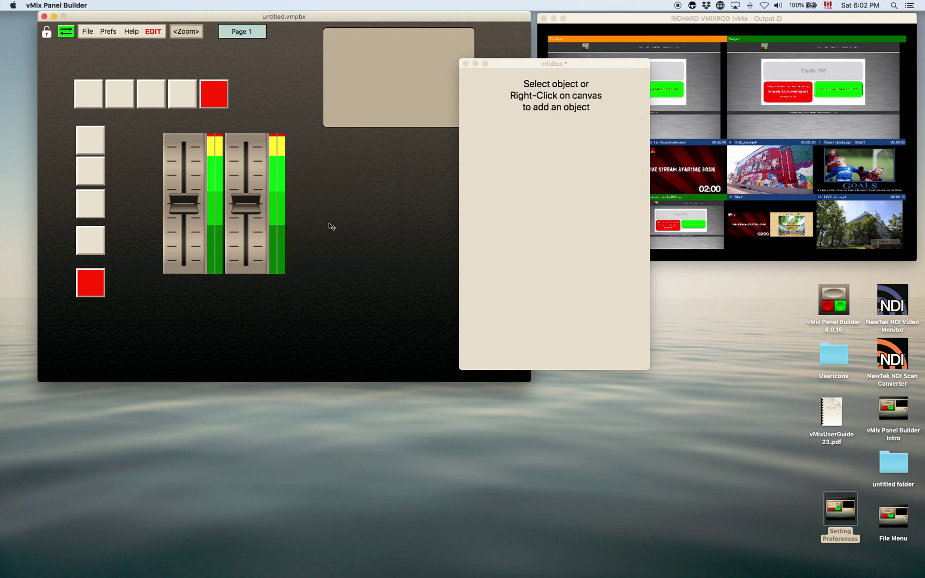
right_click(331, 222)
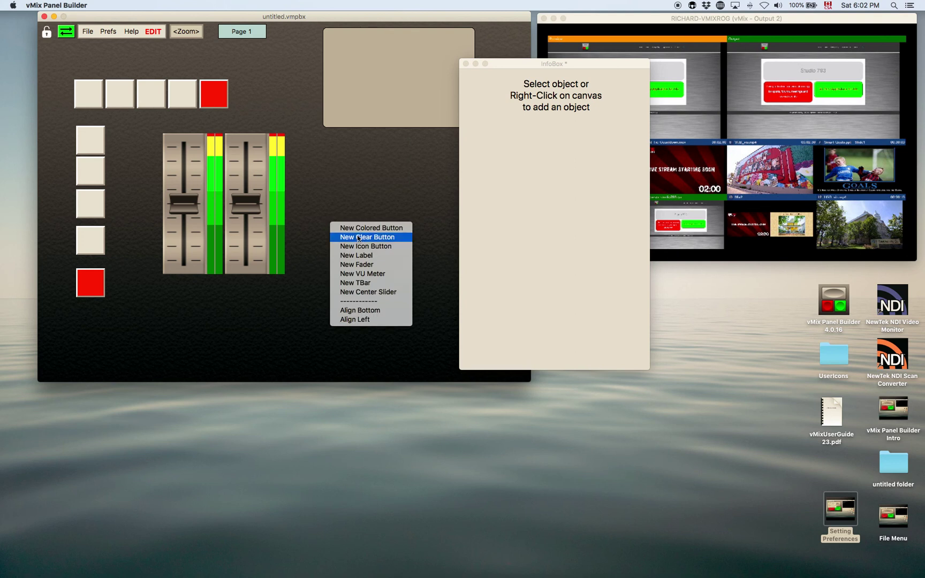
Add a VU meter level with the faders' tops and clone it beside itself.
left_click(363, 273)
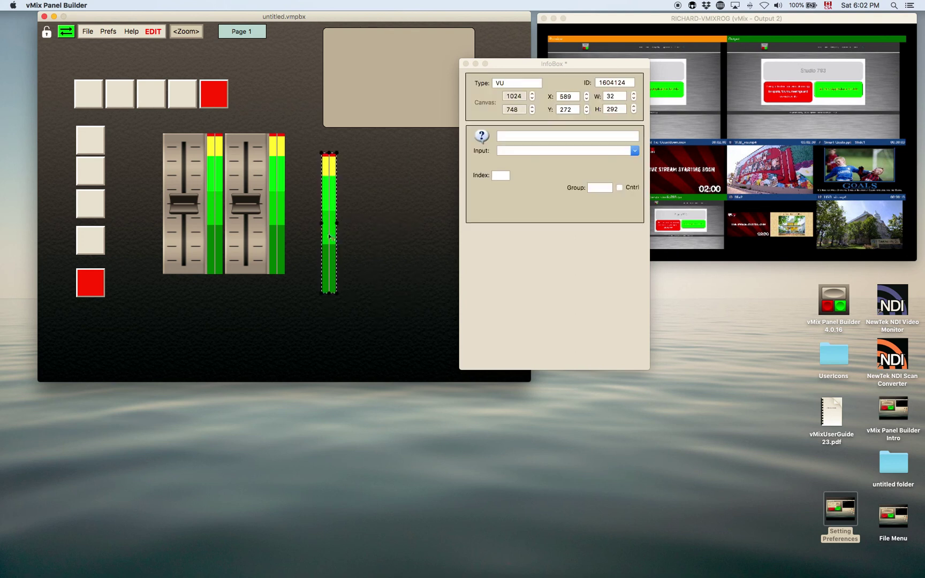
mouse_move(329, 236)
left_mouse_down()
mouse_move(323, 204)
mouse_move(324, 218)
left_mouse_up()
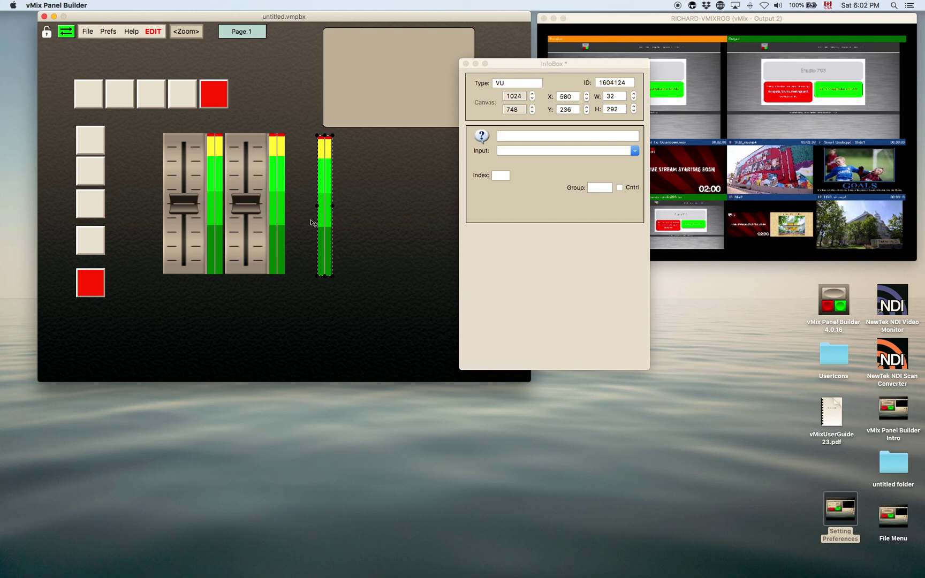
right_click(325, 221)
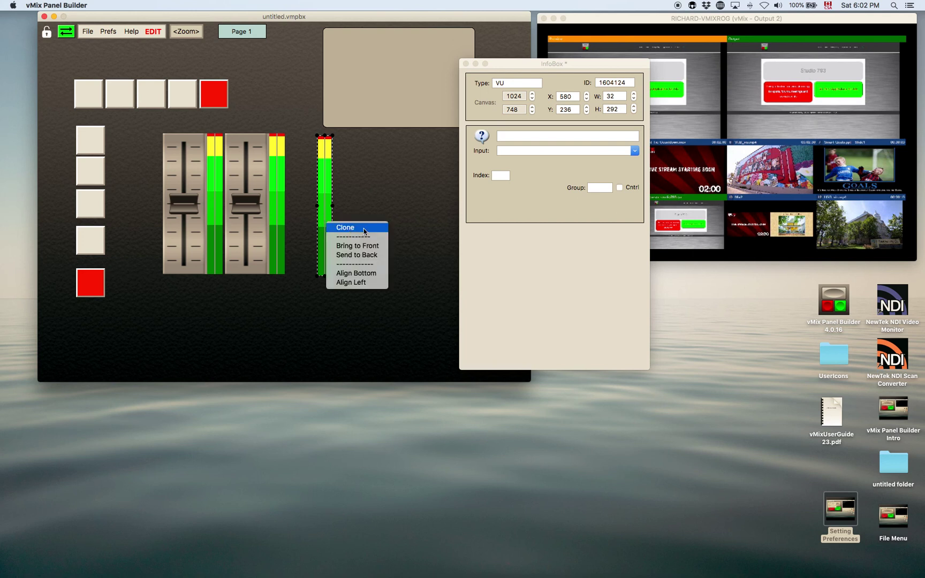
left_click(365, 230)
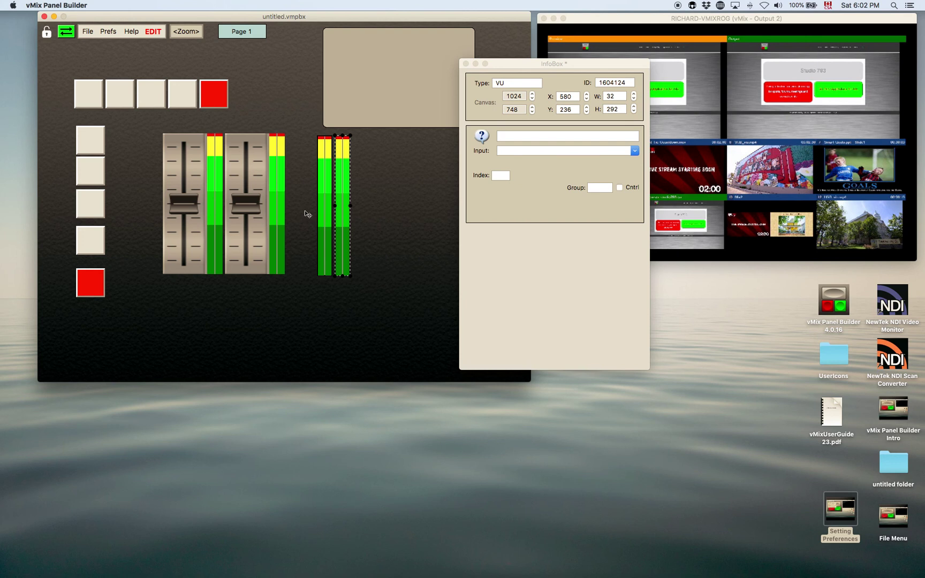
Duplicate the meter pair into a row of four VU meters and check the two faders' positions.
left_click_drag(307, 214, 359, 213)
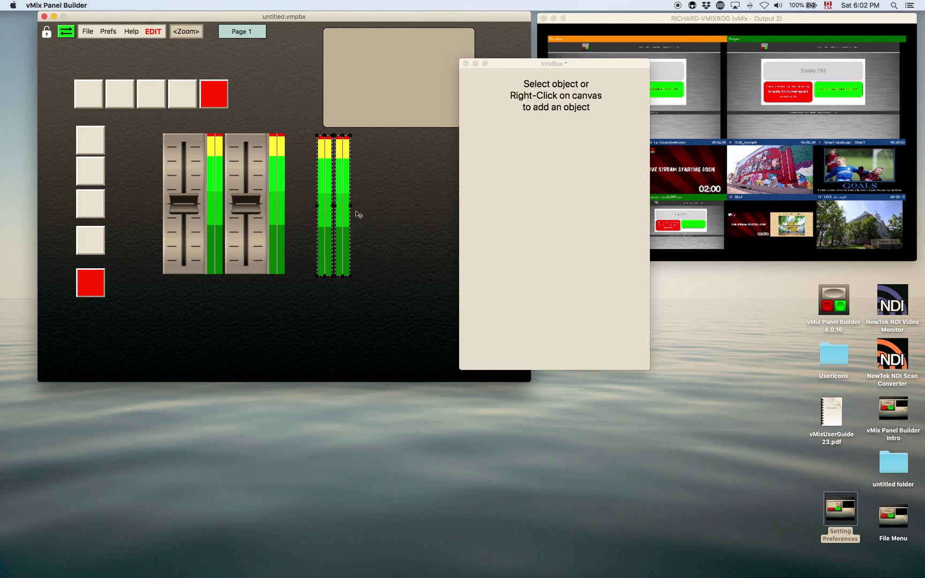
key("super+d")
left_click_drag(351, 210, 377, 192)
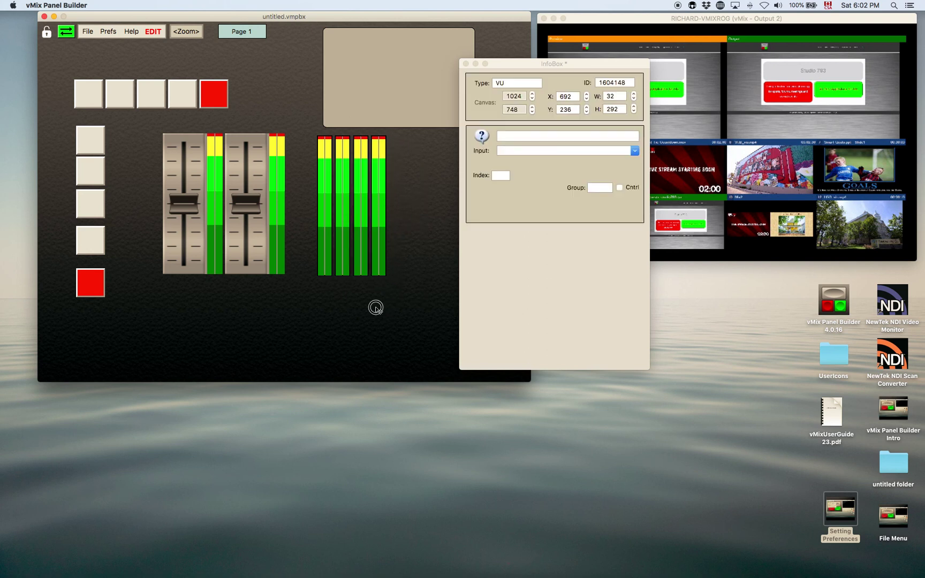
left_click(375, 309)
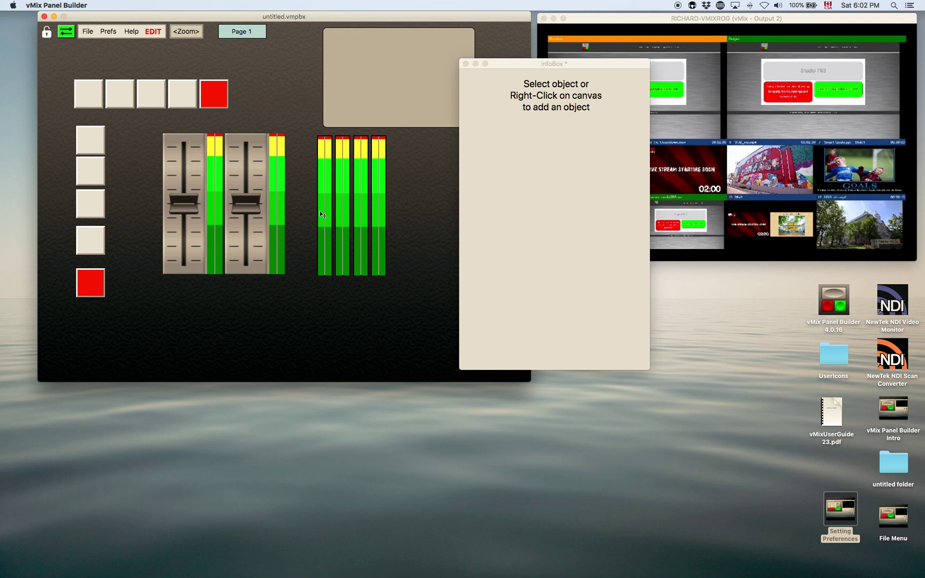
left_click(199, 233)
left_click(264, 230)
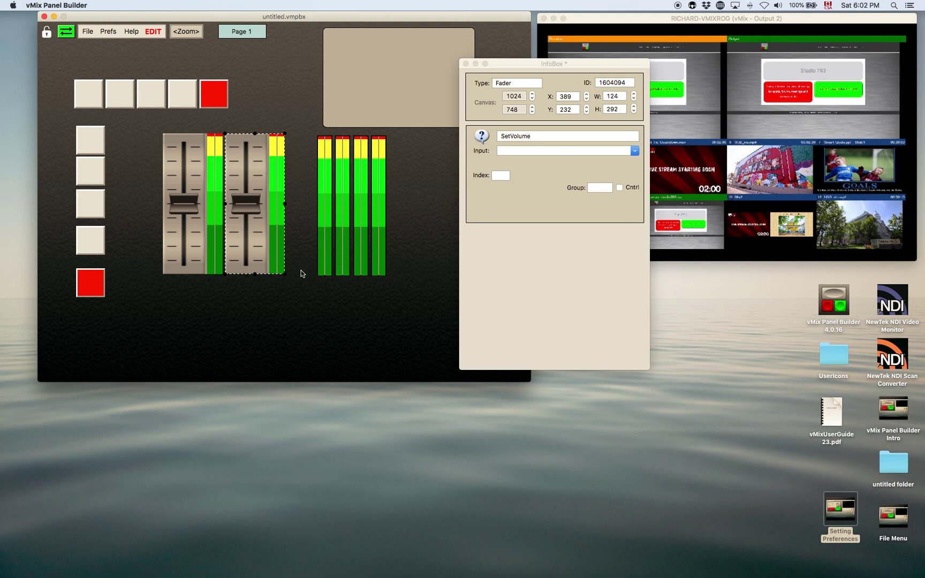
right_click(395, 194)
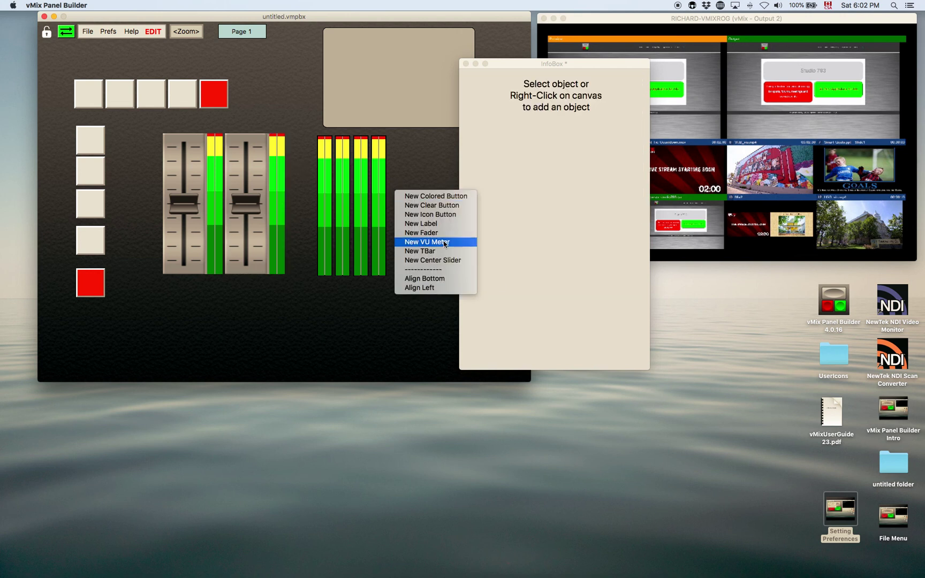
Add a T-bar to the right of the VU meters and leave edit mode.
key("Return")
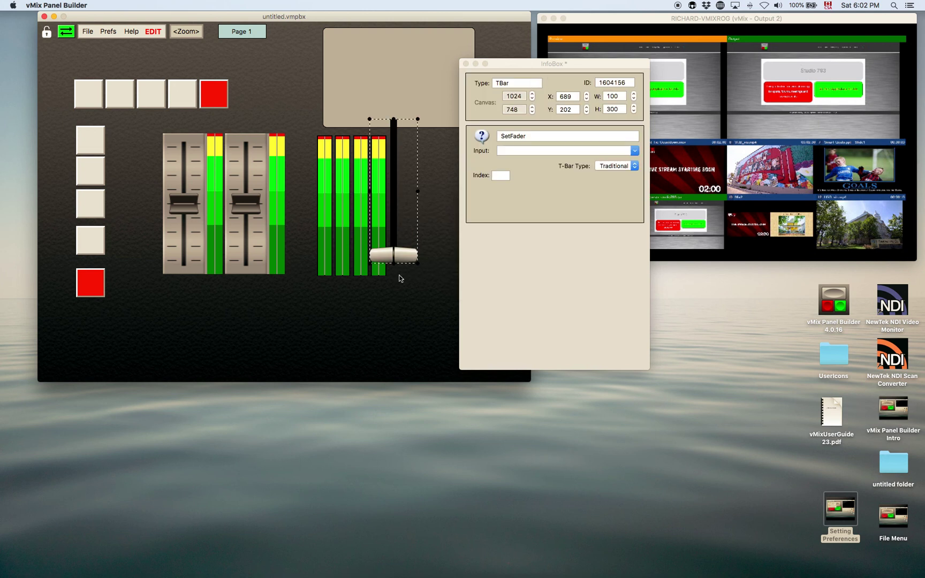
left_click_drag(392, 253, 419, 288)
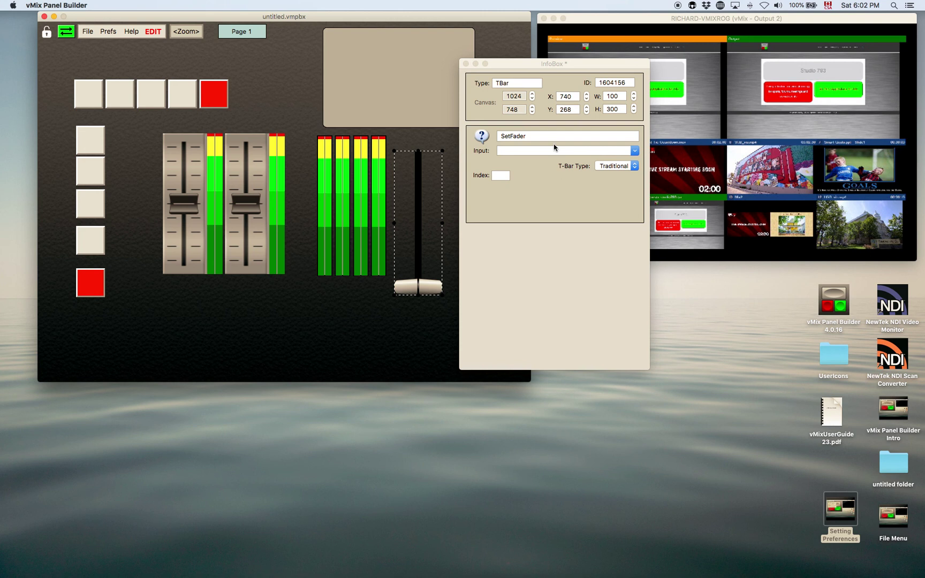
key("super+e")
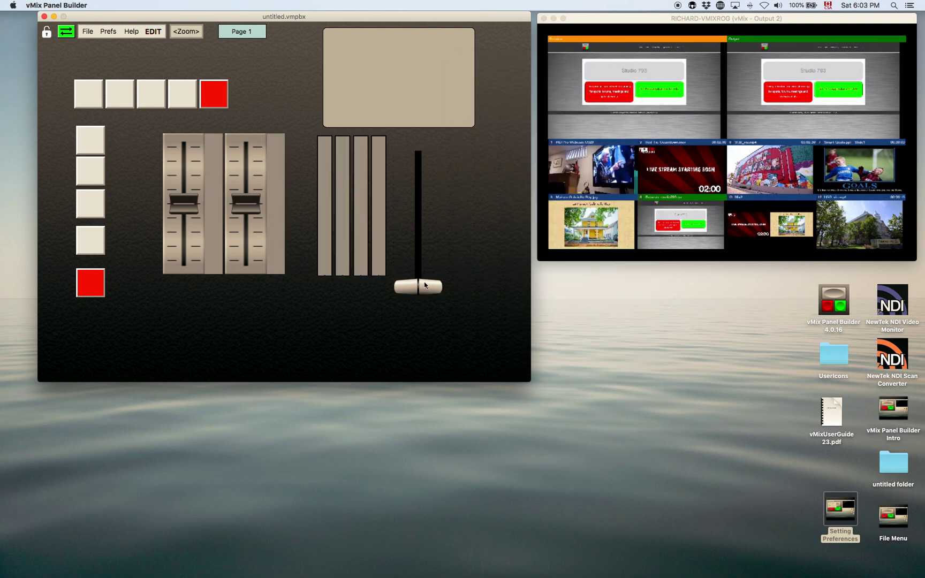
In run mode, push the T-bar handle fully up and bring it back to the bottom.
left_click_drag(423, 286, 419, 91)
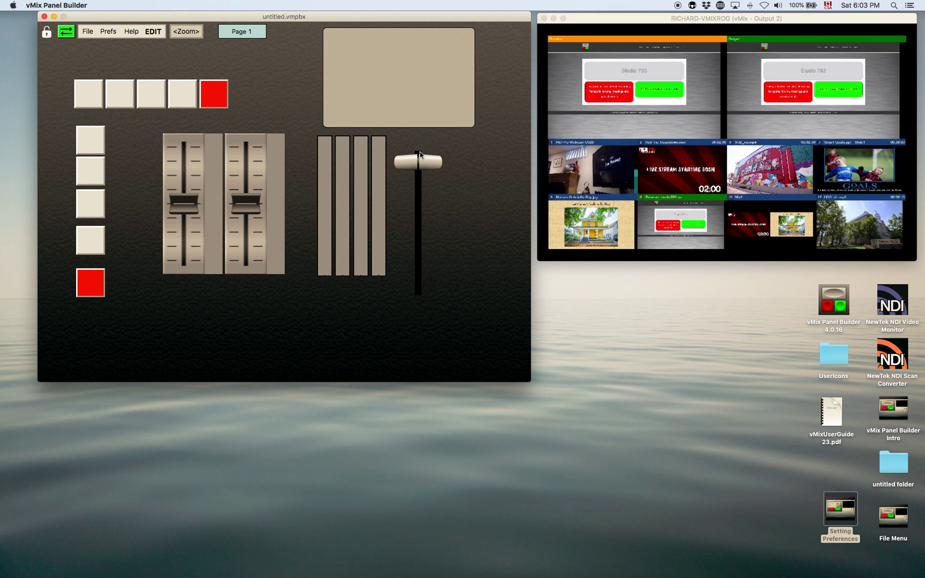
left_click_drag(423, 157, 413, 308)
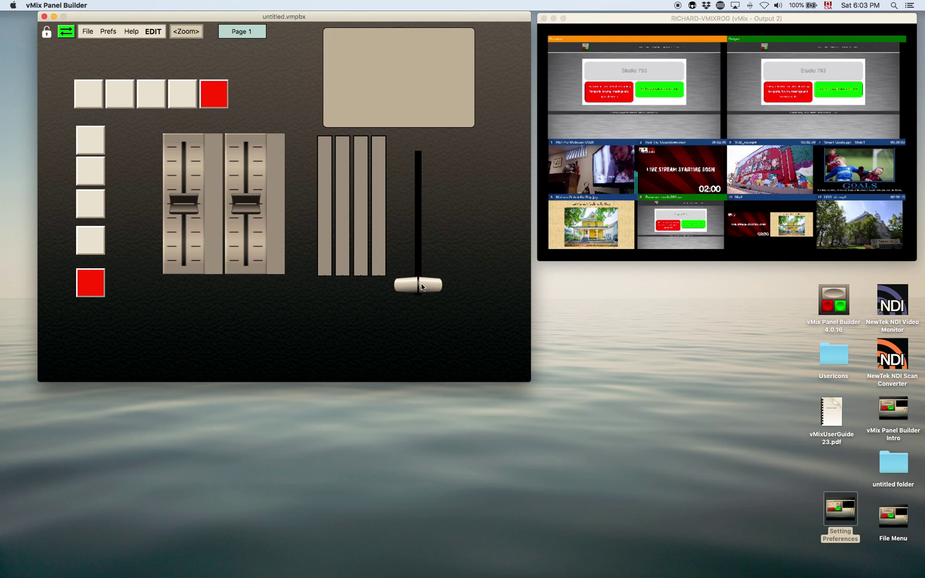
left_click_drag(421, 287, 432, 314)
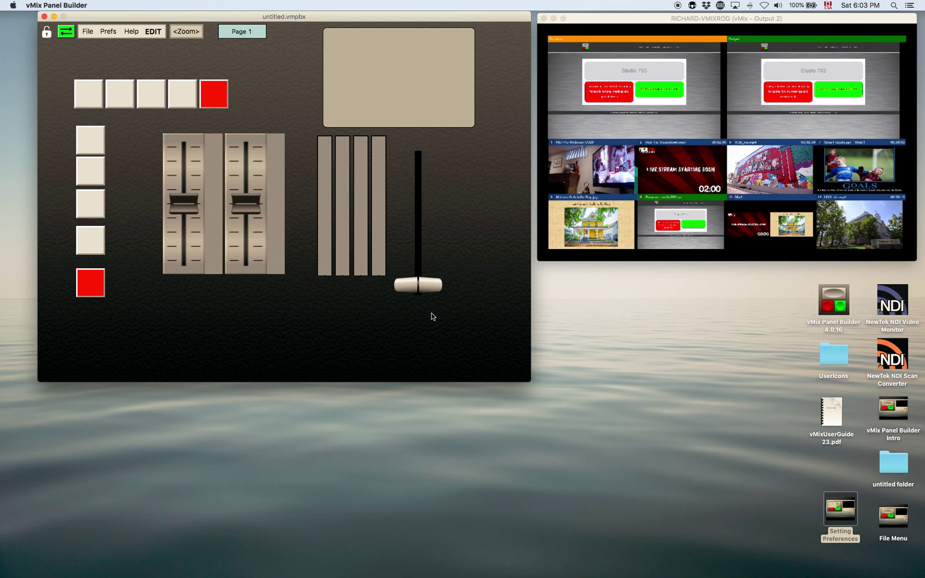